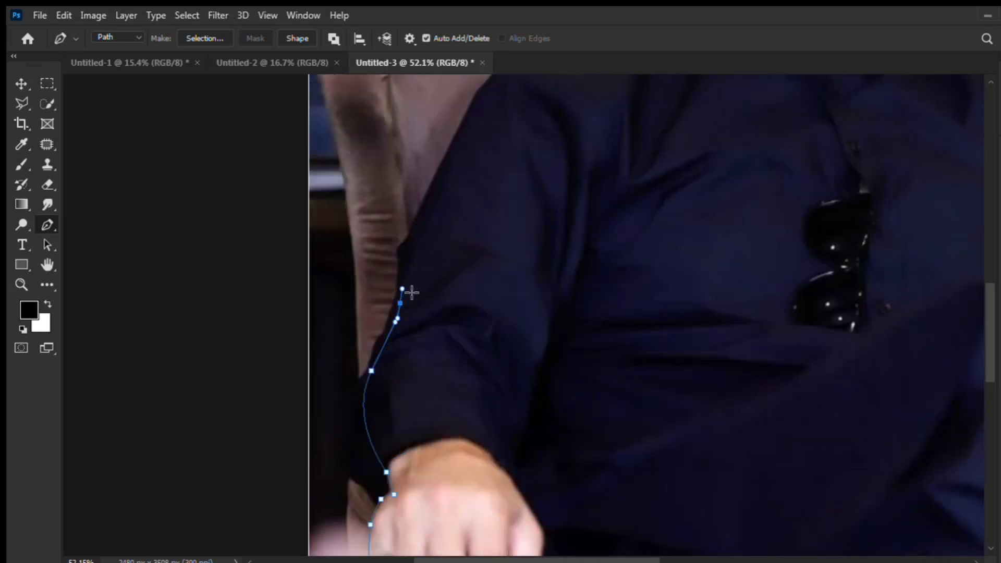
Continue the pen path up the man's right sleeve and over his right shoulder to the neck
scroll(404, 241, "up", 3)
left_click_drag(499, 187, 511, 175)
left_click_drag(710, 102, 784, 99)
scroll(784, 99, "right", 4)
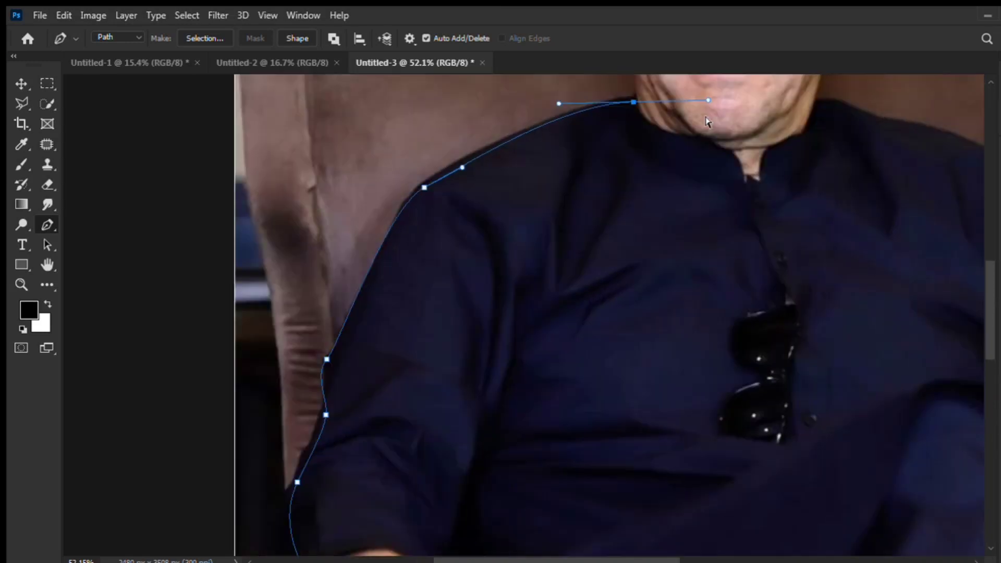
scroll(626, 183, "up", 6)
left_click(482, 332)
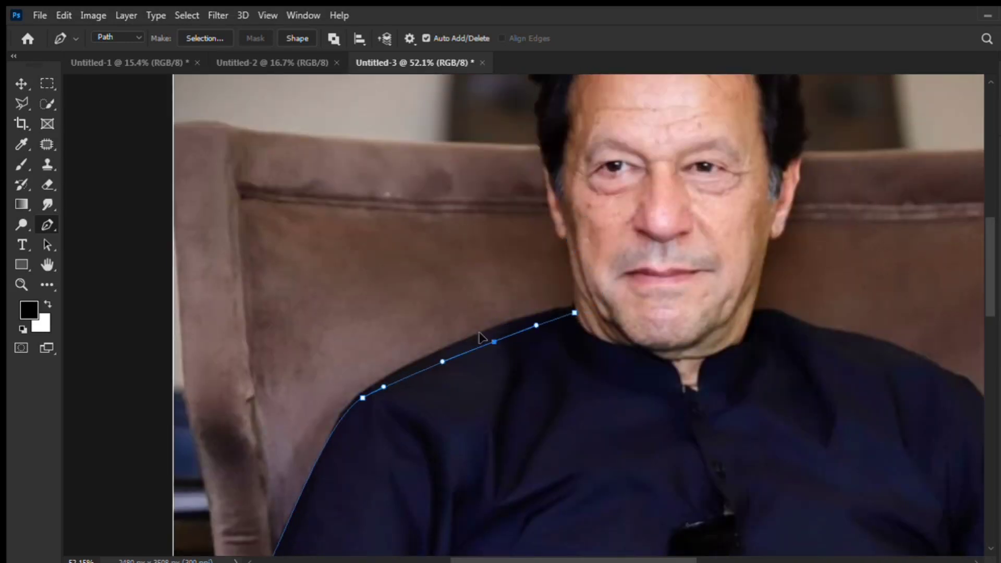
Trace the pen path up the man's right jaw and along his right ear to the hair
scroll(570, 321, "up", 5)
left_click_drag(546, 352, 536, 325)
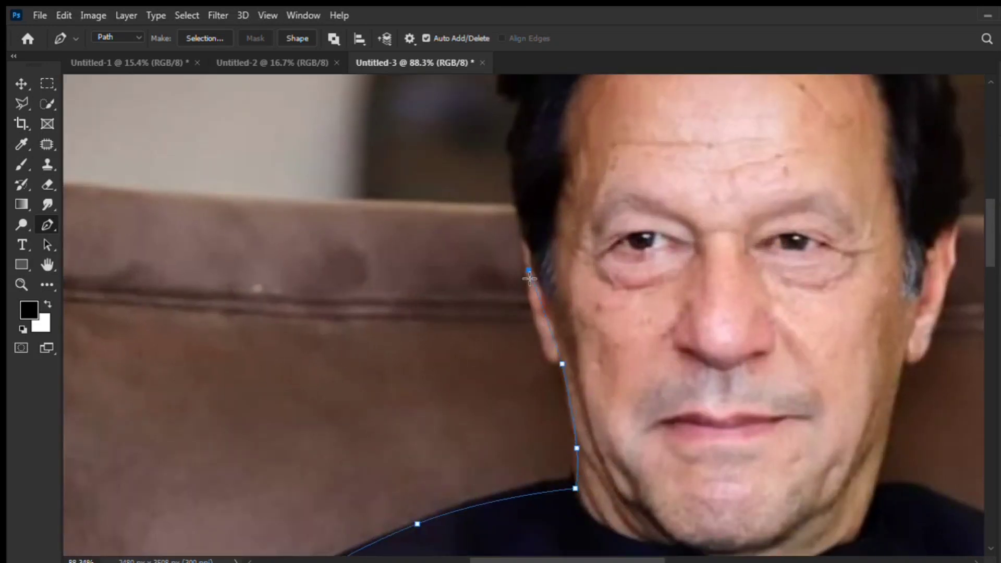
left_click(529, 271)
scroll(529, 266, "up", 2)
left_click(512, 261)
Trace the pen path around the man's hair, over the top of the head to its other side
scroll(513, 260, "up", 4)
left_click_drag(518, 258, 530, 237)
left_click_drag(617, 134, 635, 126)
scroll(678, 130, "right", 4)
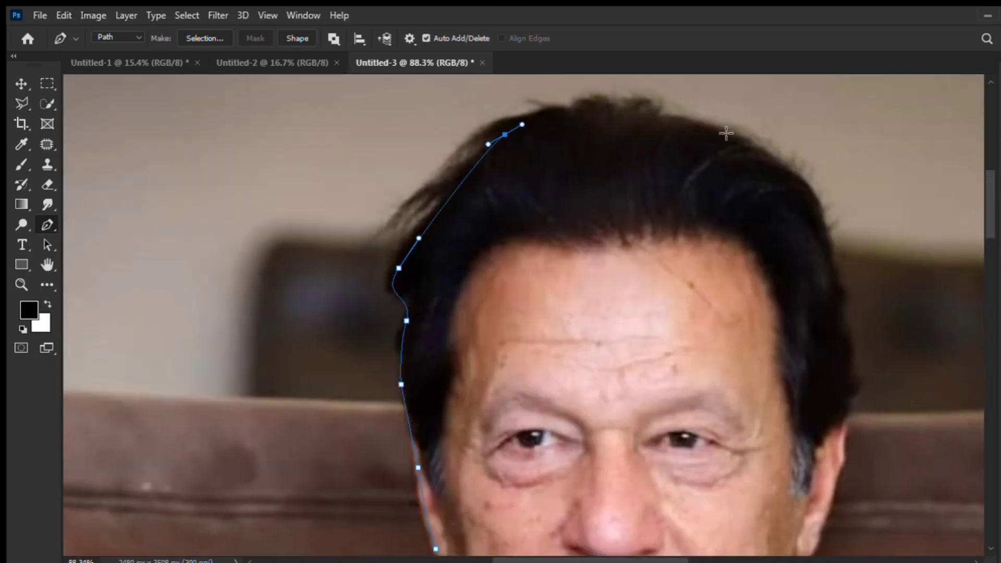
left_click_drag(726, 133, 820, 177)
scroll(803, 187, "right", 3)
scroll(740, 212, "right", 3)
left_click_drag(668, 310, 669, 315)
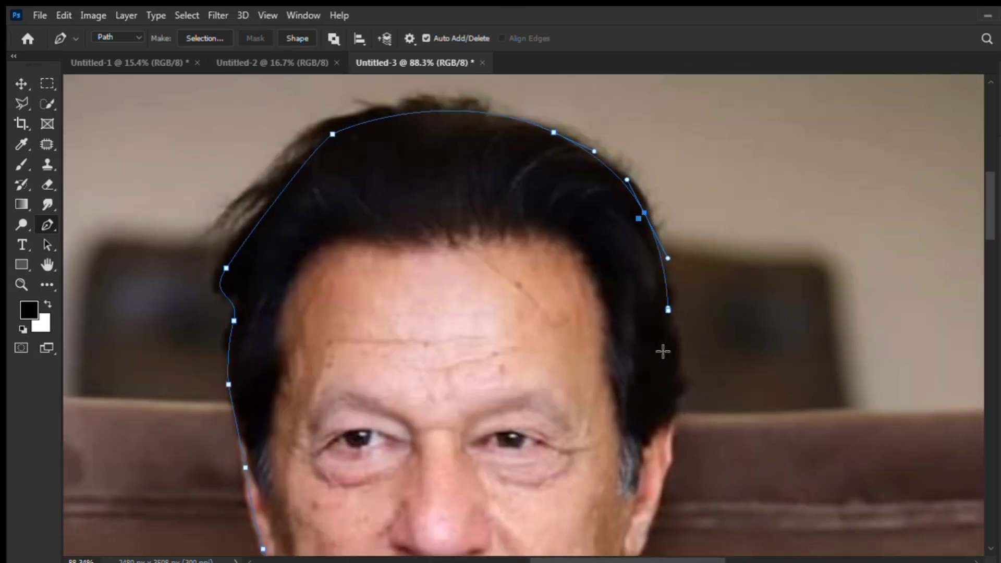
Extend the path down the side of the hair to the top of the man's left ear and refine its curve
scroll(663, 351, "down", 4)
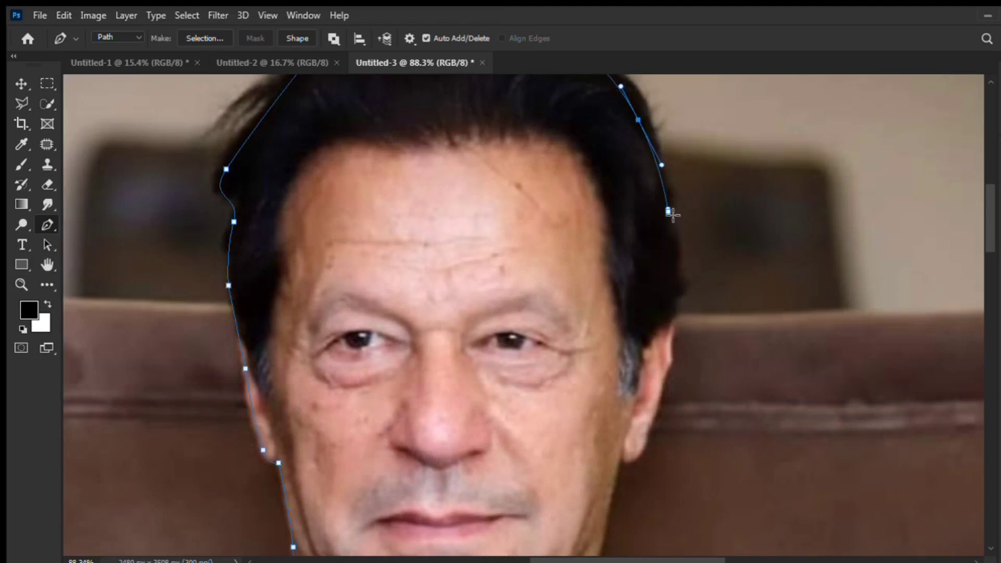
left_click(671, 275)
left_click_drag(670, 275, 682, 275)
scroll(652, 230, "up", 3)
scroll(629, 193, "down", 1)
left_click_drag(638, 170, 644, 167)
scroll(639, 365, "down", 3)
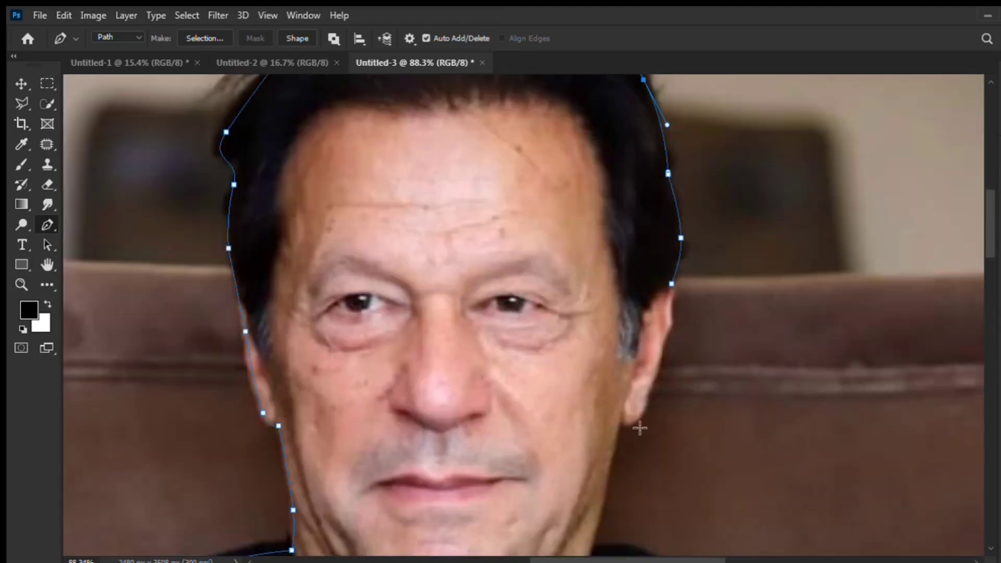
Trace the path around the man's left ear and down the jaw to the shirt collar
left_click_drag(656, 356, 662, 356)
scroll(605, 427, "down", 3)
scroll(601, 399, "down", 3)
left_click(593, 346)
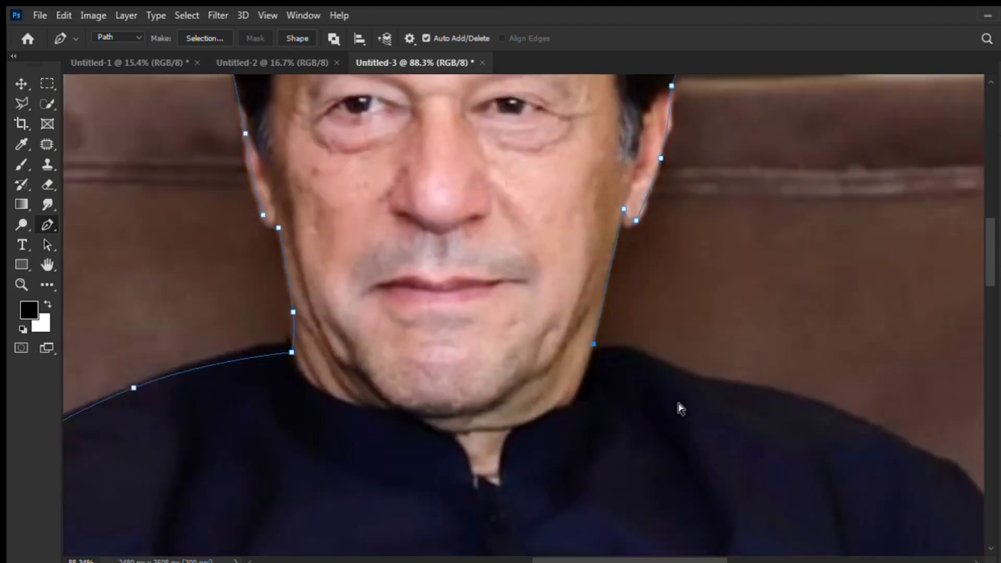
Continue the path from the collar along the man's left shoulder to the upper arm
scroll(680, 407, "right", 3)
left_click(653, 390)
left_click(563, 361)
left_click(617, 379)
scroll(690, 416, "right", 3)
scroll(691, 415, "down", 4)
left_click(758, 374)
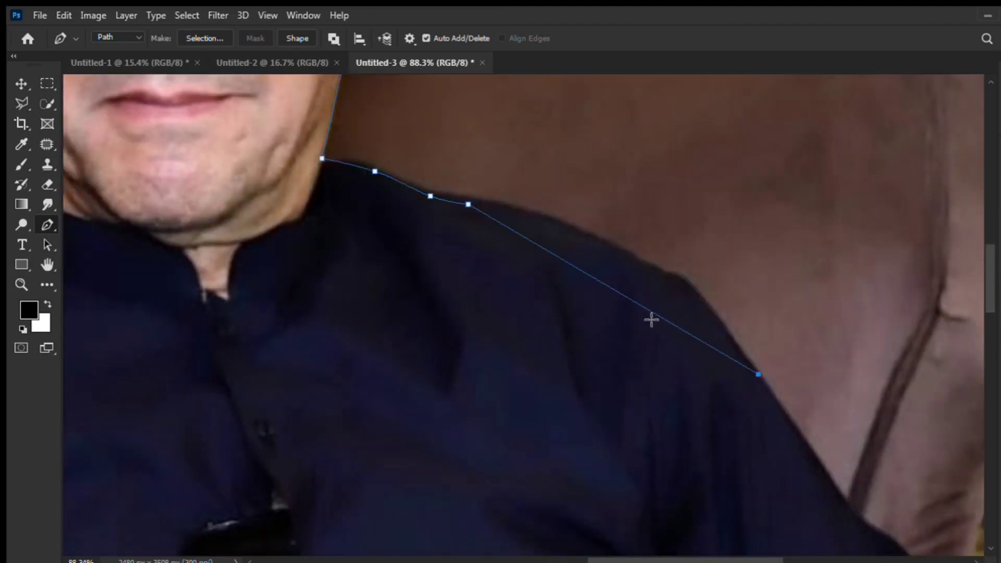
Trace the path down the man's left sleeve and just past the edge of the canvas
scroll(668, 327, "right", 3)
scroll(668, 326, "down", 4)
left_click_drag(654, 313, 677, 276)
left_click(794, 385)
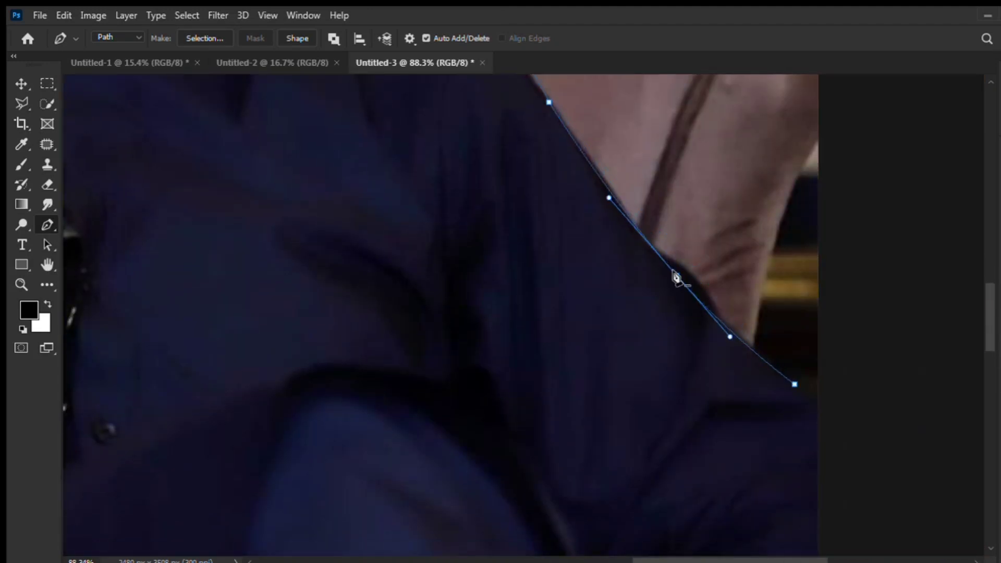
scroll(734, 373, "down", 3)
left_click(778, 384)
Carry the path outside the canvas around the background and close it at the starting anchor by the fingertips
scroll(778, 384, "down", 3)
scroll(779, 384, "down", 2)
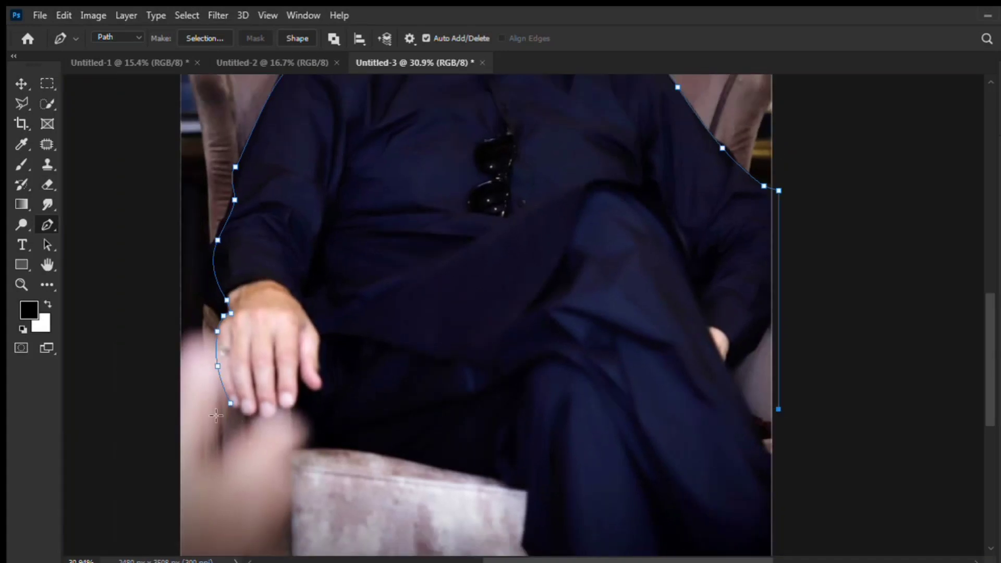
left_click(231, 403)
key("ctrl+z")
scroll(505, 416, "down", 6)
left_click(763, 269)
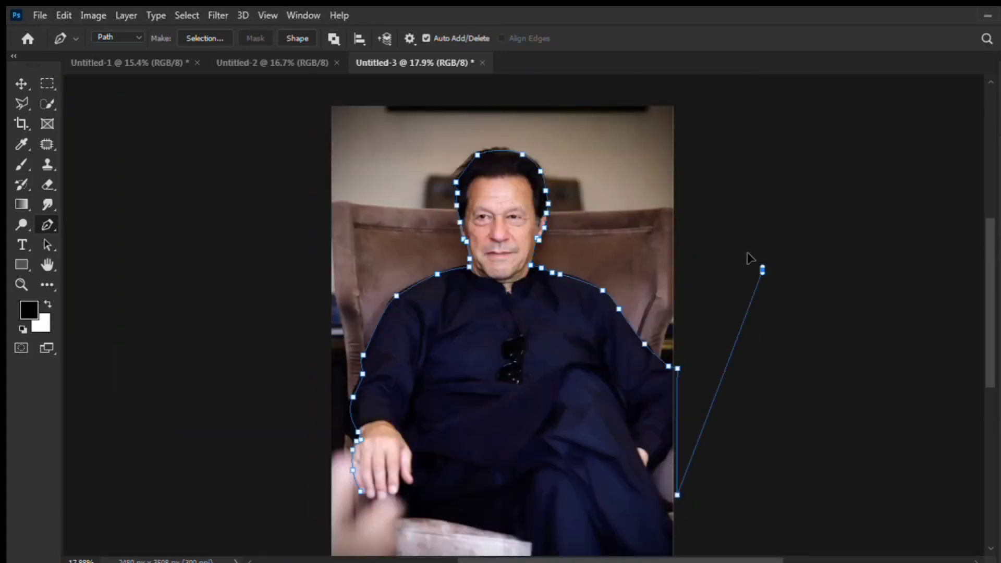
left_click_drag(203, 128, 203, 150)
left_click(219, 487)
scroll(313, 532, "up", 10)
left_click(440, 396)
Convert the closed path to a selection, delete the background inside it, and deselect
scroll(440, 398, "down", 5)
scroll(439, 397, "down", 2)
key("ctrl+Return")
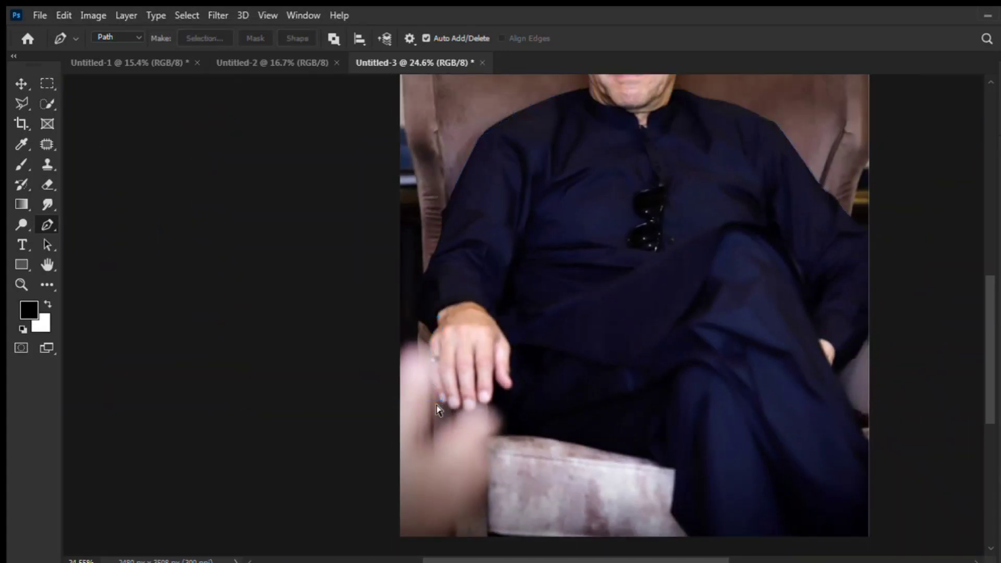
left_click(997, 289)
key("Delete")
left_click(19, 84)
scroll(21, 86, "down", 5)
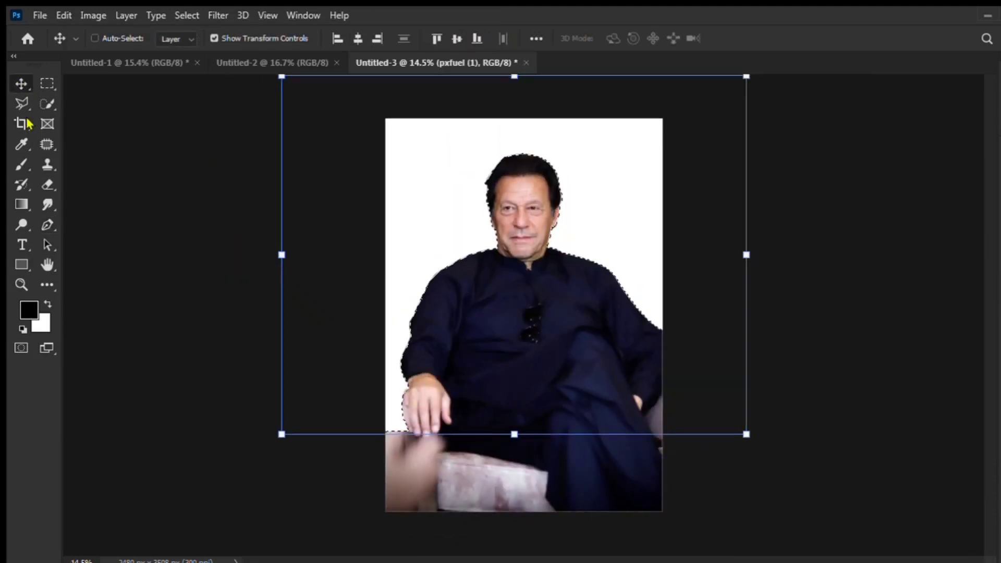
key("ctrl+d")
Move the cut-out man down the canvas and enlarge him slightly
left_click_drag(542, 223, 541, 305)
scroll(600, 434, "up", 4)
left_click(832, 205)
left_click(592, 376)
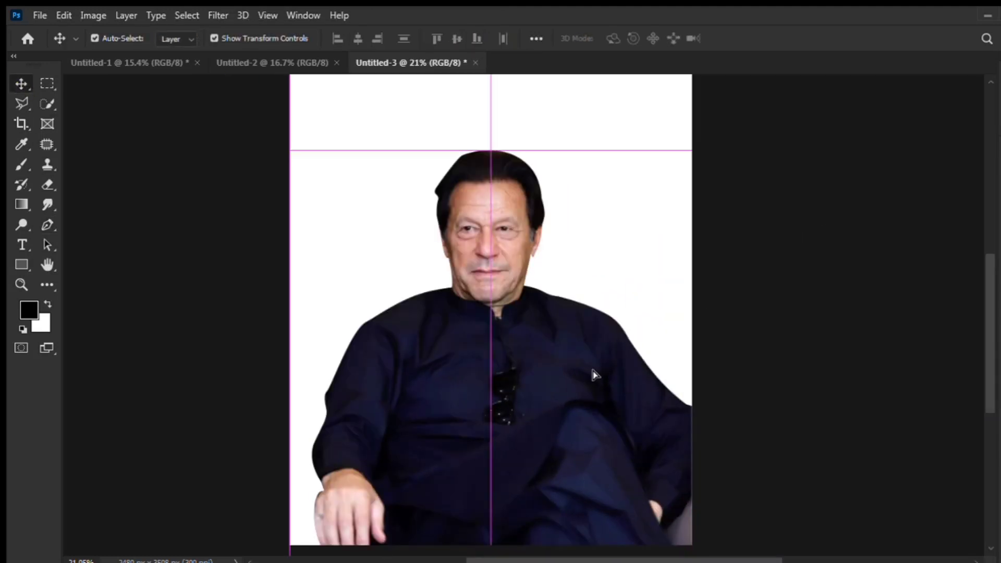
left_click(351, 301)
left_click(405, 315)
scroll(404, 316, "up", 1)
left_click_drag(290, 175, 283, 167)
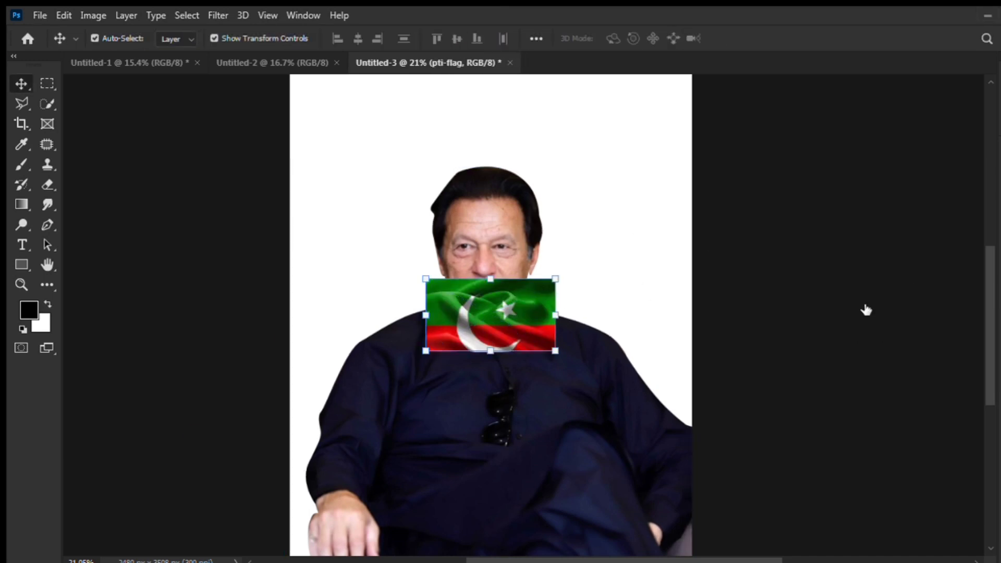
Place the pti-flag layer behind the man and enlarge it to about 599% as the poster background
left_click_drag(866, 310, 925, 290)
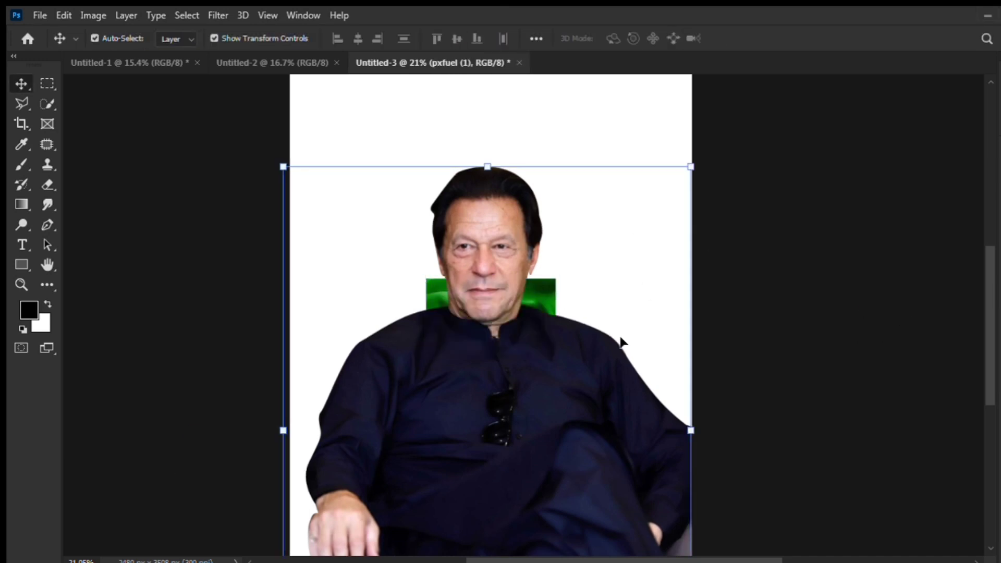
left_click(917, 328)
left_click_drag(490, 279, 490, 82)
scroll(577, 250, "down", 3)
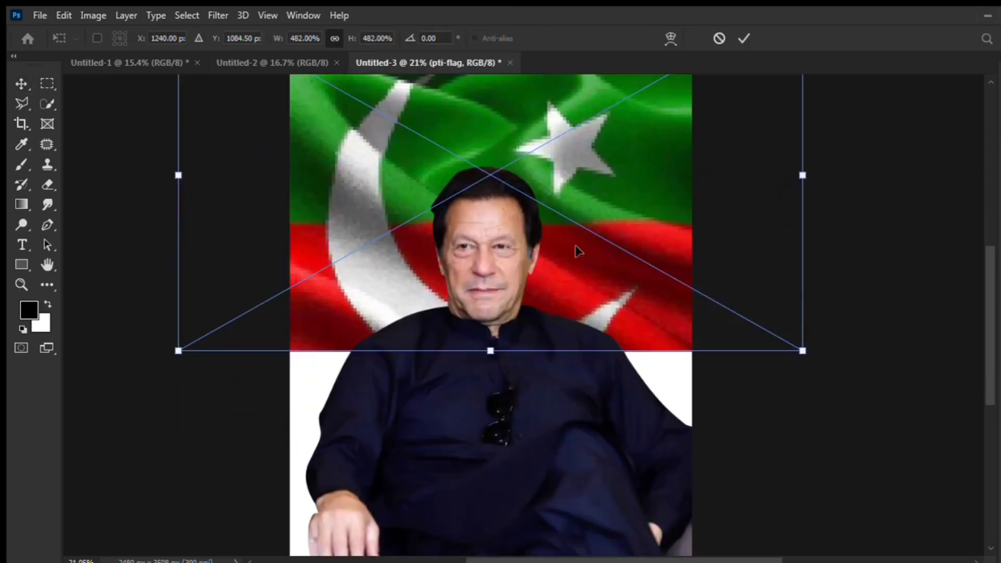
left_click_drag(591, 232, 630, 231)
left_click_drag(529, 355, 529, 436)
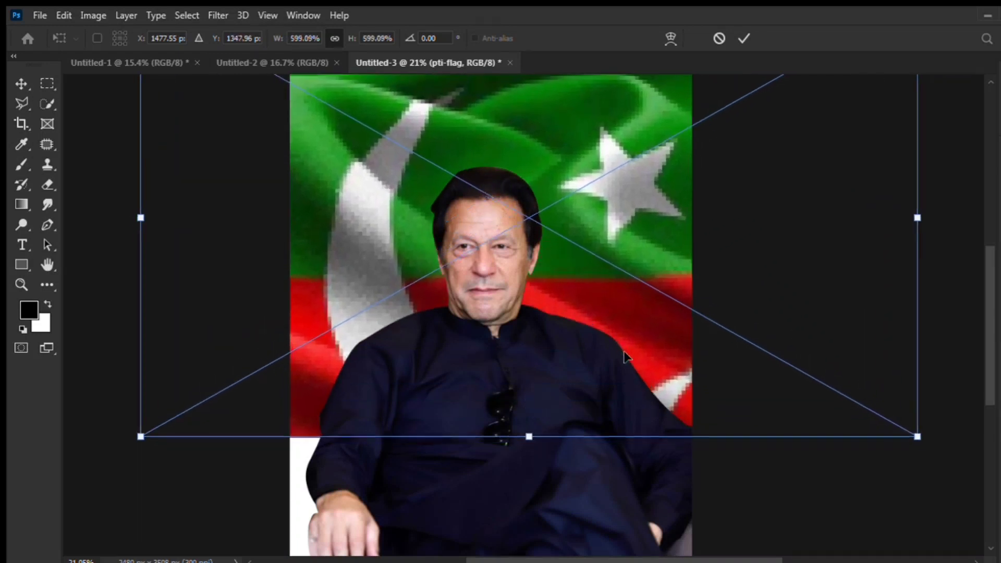
scroll(626, 358, "up", 3)
left_click_drag(641, 400, 653, 400)
scroll(576, 377, "down", 3)
scroll(575, 377, "down", 3)
key("Return")
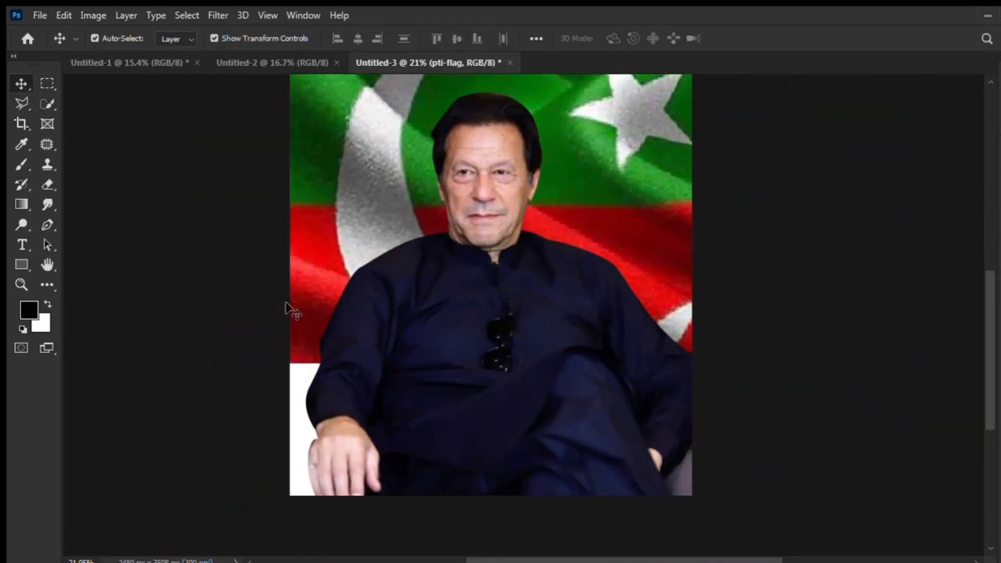
Clone the flag's red texture over the white gap beside the man's right arm and hand
key("s")
left_click(302, 331, "alt")
left_click_drag(301, 374, 298, 407)
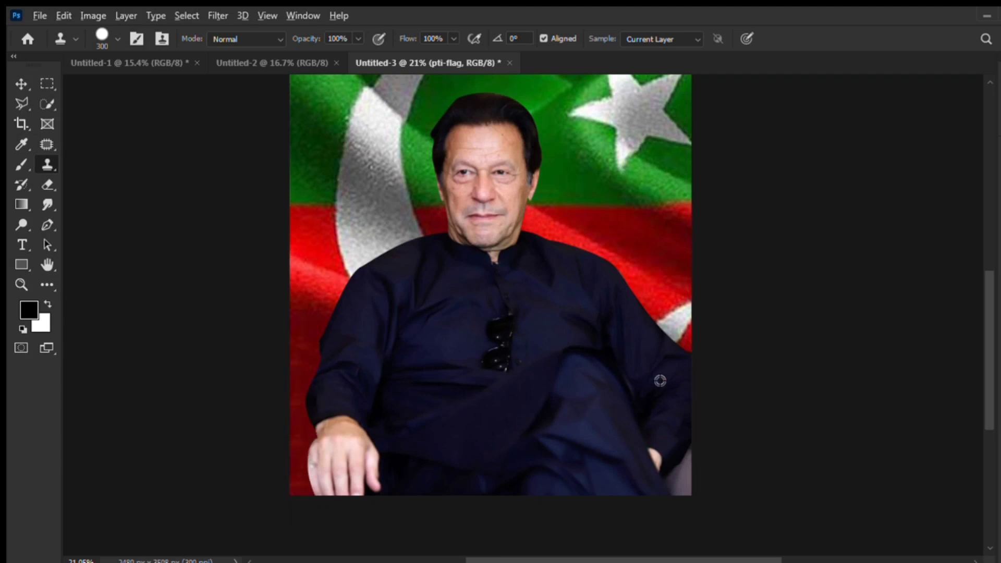
scroll(521, 362, "down", 2)
left_click(21, 84)
scroll(620, 436, "up", 1)
scroll(619, 434, "right", 1)
scroll(246, 226, "up", 1)
left_click(245, 226)
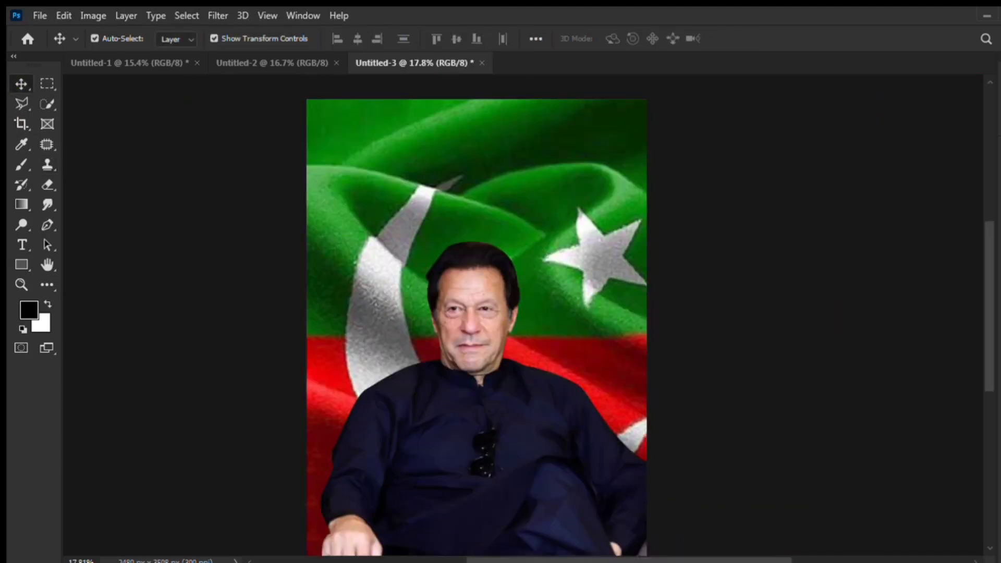
Add the two-line centred title IMRAN KHAN in Montserrat ExtraBold
key("t")
left_click(433, 242)
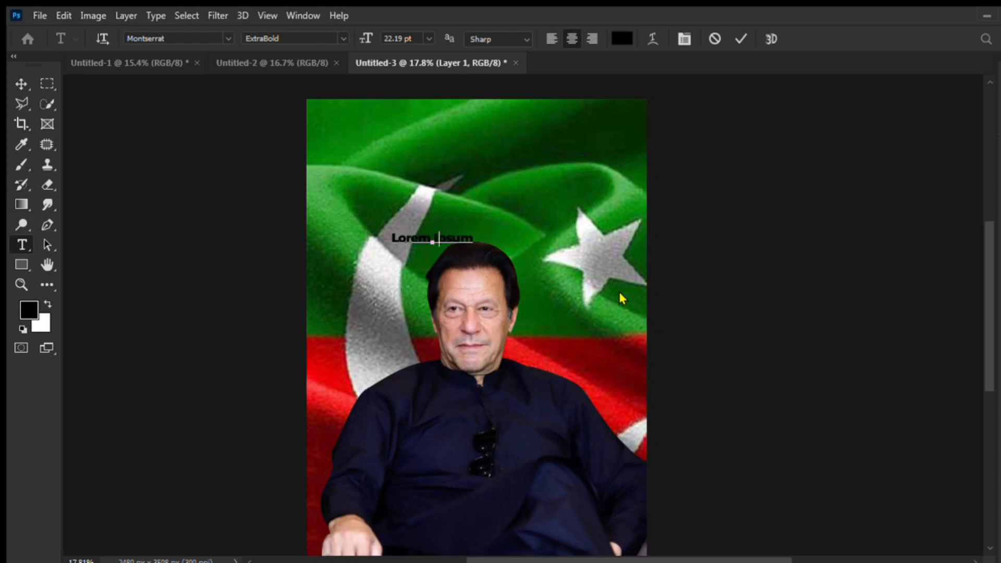
left_click(23, 81)
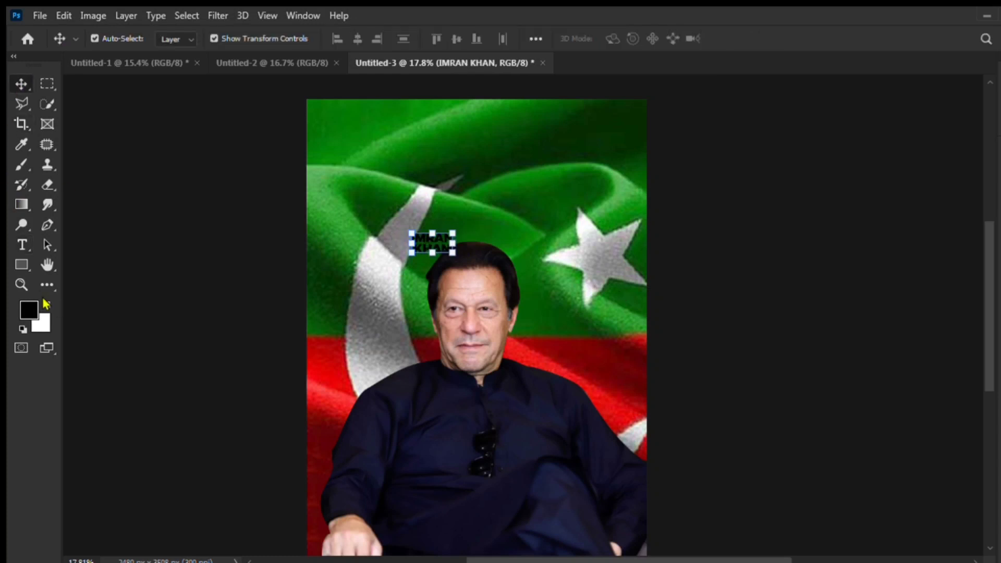
Make the title white, enlarge it to 711.98%, and centre it horizontally over the man's head
left_click_drag(432, 253, 495, 354)
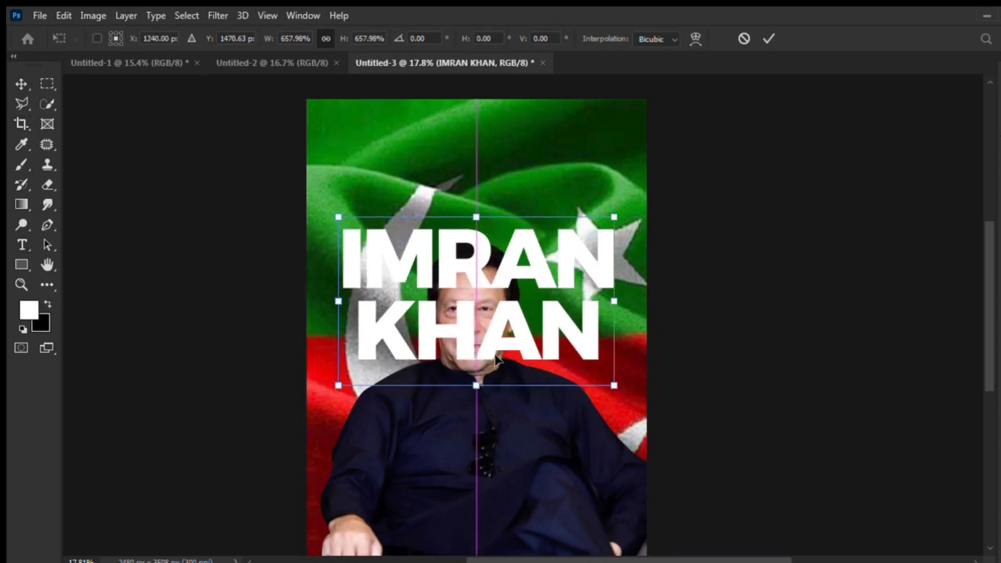
left_click_drag(476, 217, 476, 204)
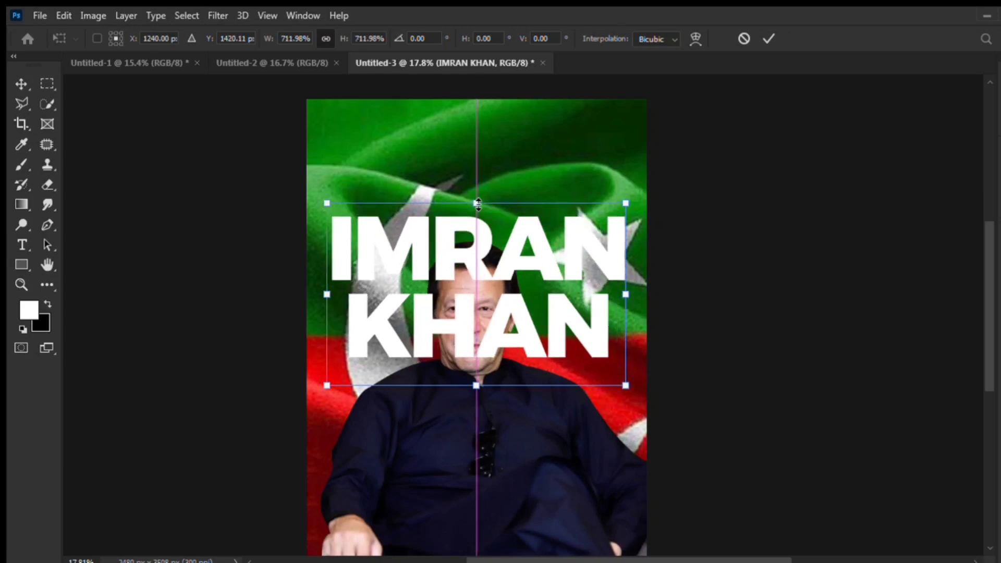
key("Return")
Place the man's layer in front of the title and duplicate the IMRAN KHAN text layer
left_click_drag(938, 334, 950, 286)
key("ctrl+j")
Turn the duplicate title into an outline with a thin white stroke and no visible fill
double_click(984, 303)
left_click(520, 152)
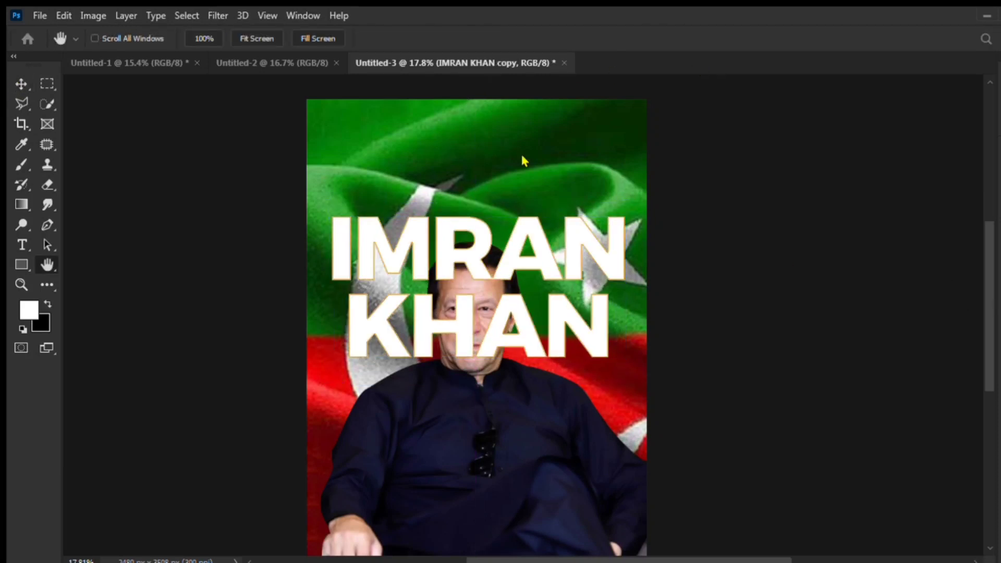
left_click_drag(863, 184, 730, 178)
left_click(576, 151)
left_click(747, 235)
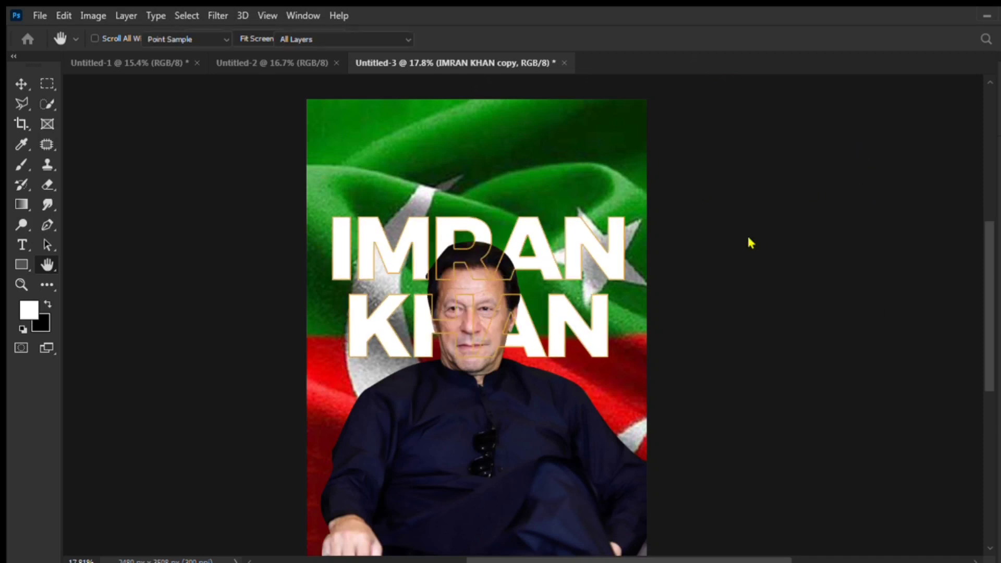
left_click(688, 102)
left_click(803, 136)
Shrink the Pakistan Tehreek-e-Insaf logo and centre it above the title
key("v")
left_click(752, 183)
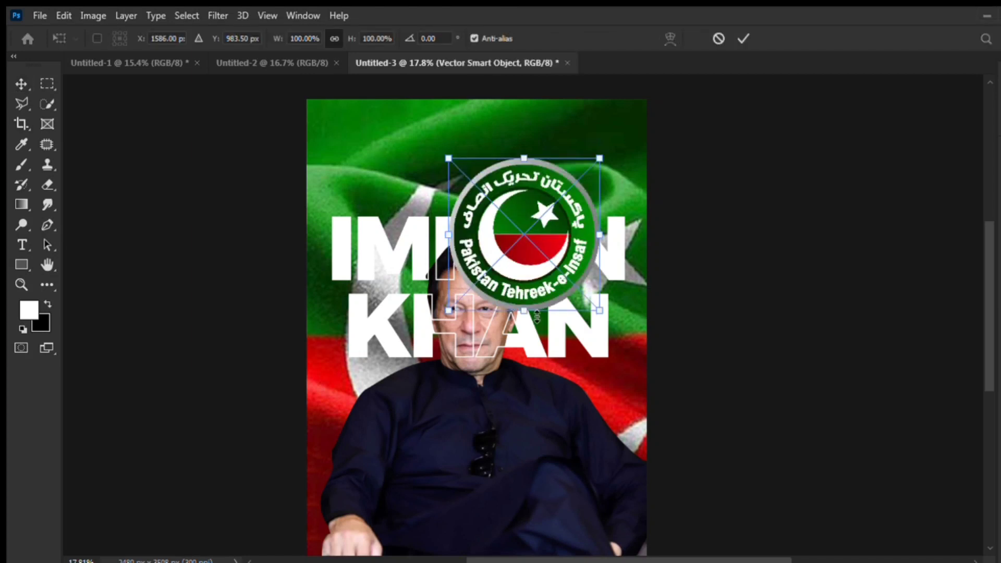
left_click_drag(524, 308, 479, 147)
key("Return")
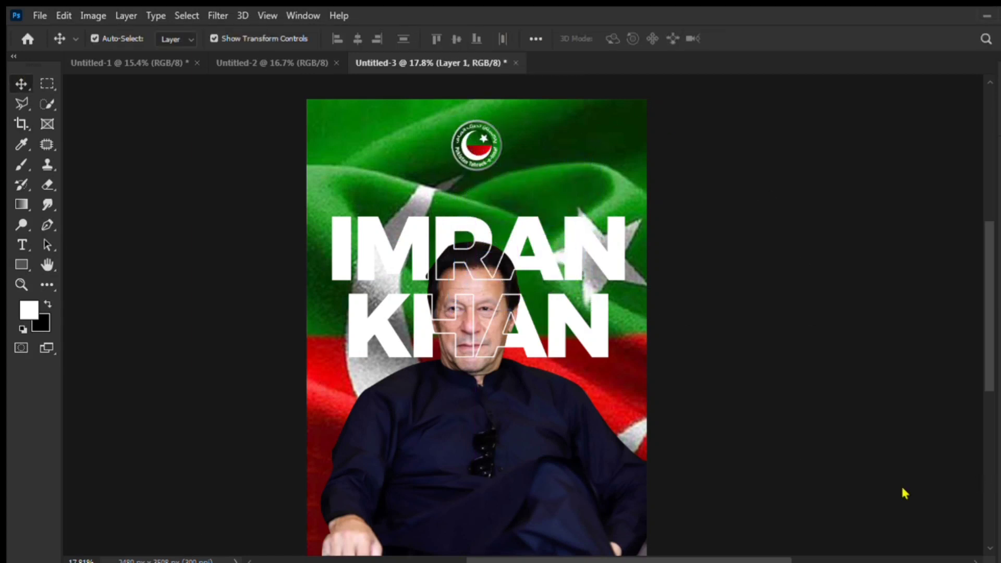
Fill Layer 1 with blue and try different blend modes for it over the flag background
key("i")
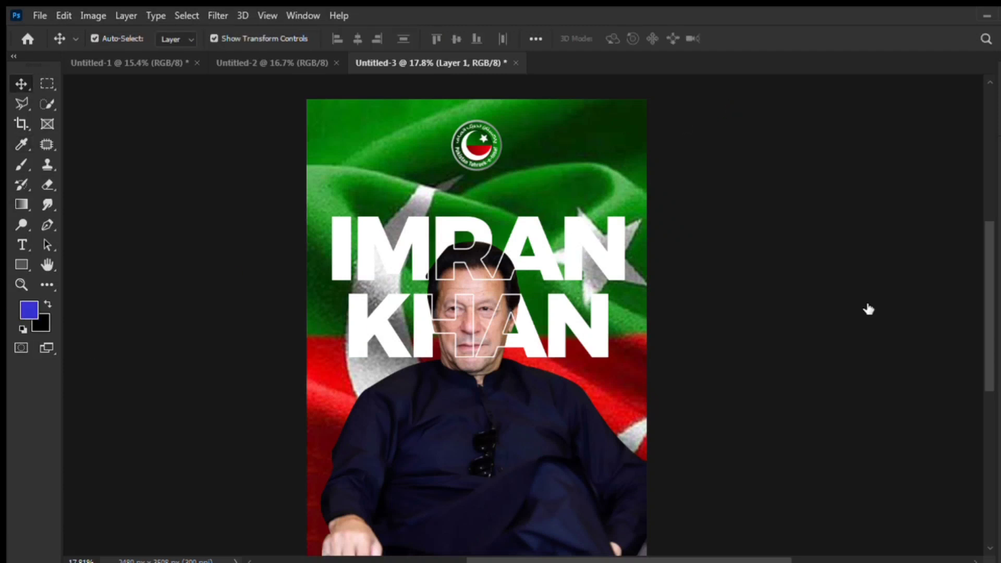
key("alt+BackSpace")
key("shift+plus")
key("shift+plus")
key("shift+plus")
key("shift+plus")
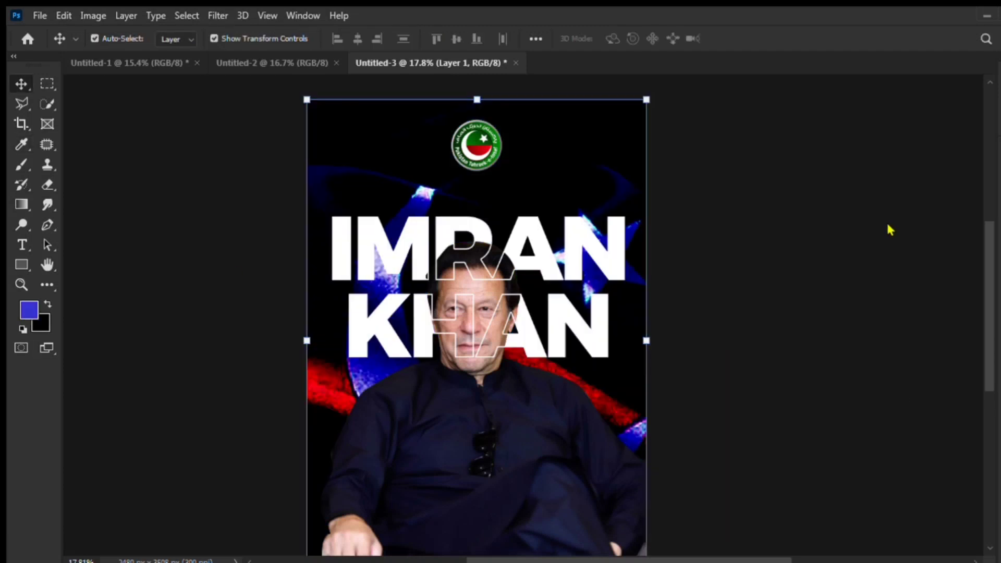
key("shift+plus")
key("shift+plus")
key("shift+plus")
key("shift+plus")
key("shift+plus")
key("shift+plus")
key("shift+plus")
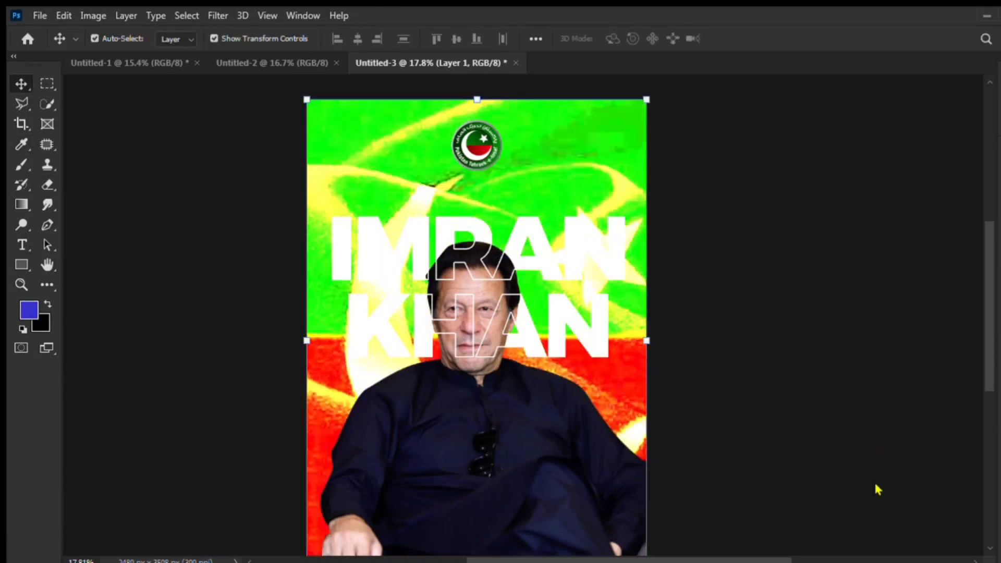
key("i")
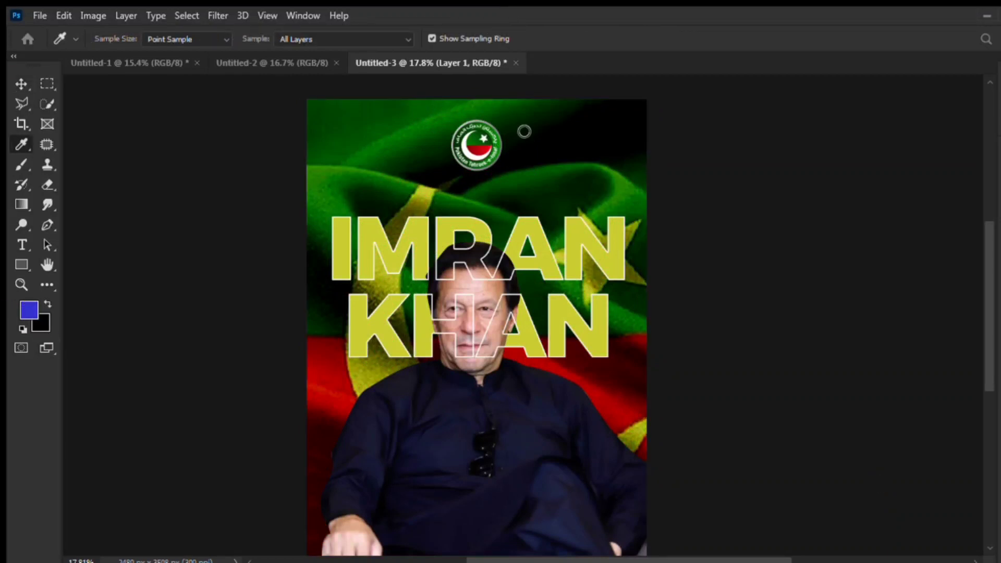
key("v")
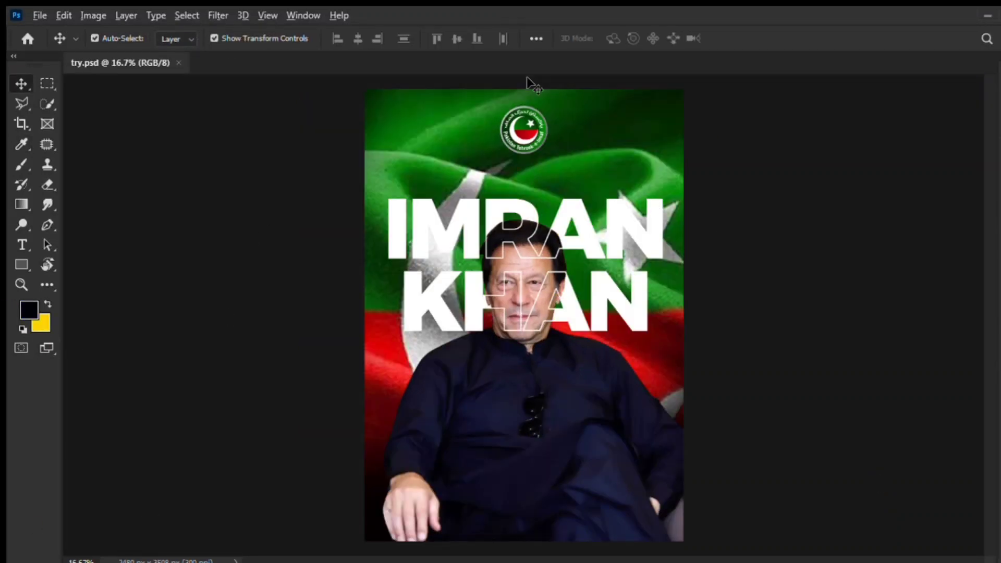
Shrink the Pakistan Tehreek-e-Insaf logo and centre it again in the space above the title
key("z")
left_click_drag(524, 108, 593, 161)
key("v")
left_click(548, 135)
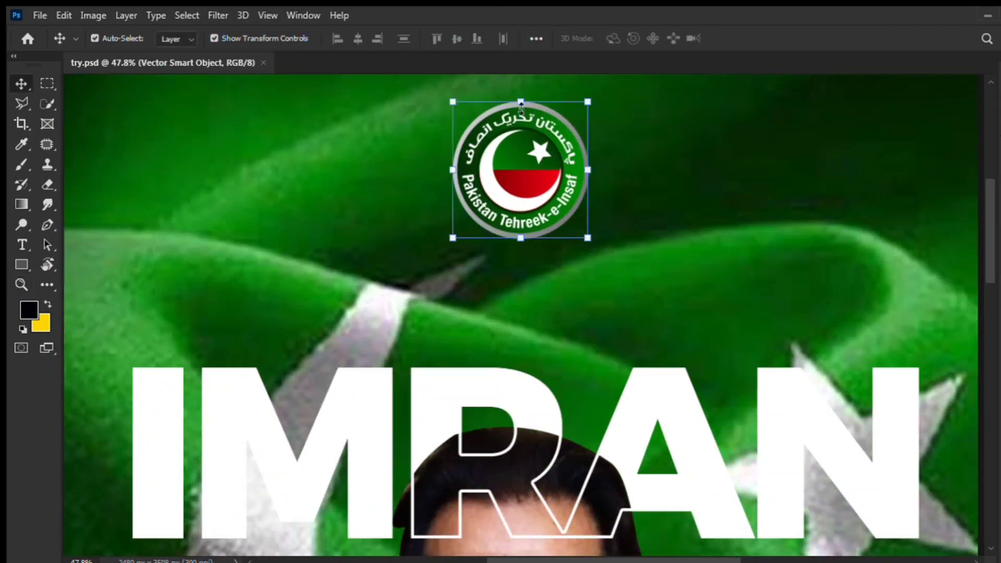
left_click_drag(520, 103, 520, 140)
left_click_drag(524, 189, 524, 172)
left_click(19, 86)
key("ctrl+0")
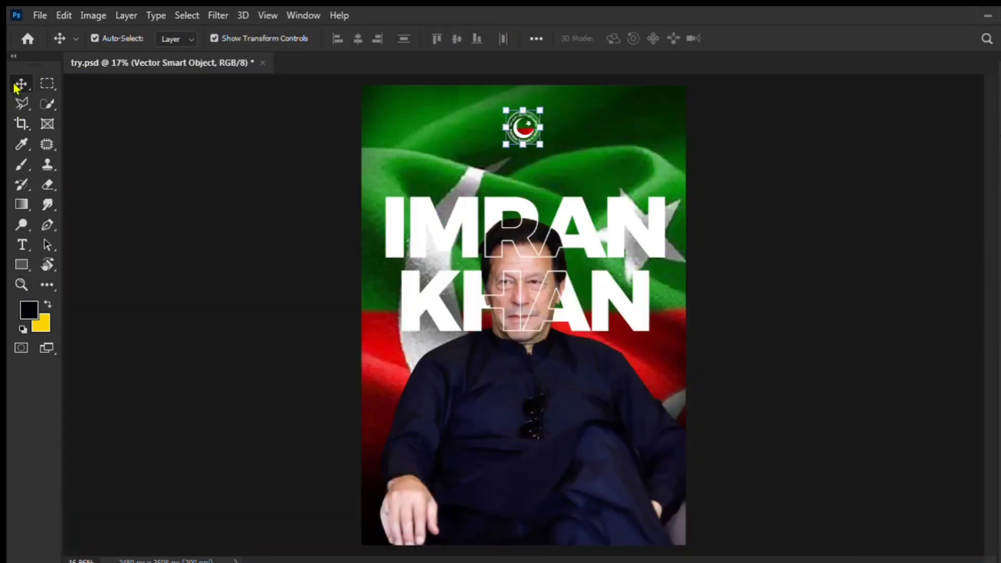
left_click(298, 215)
Paint a soft black shadow around the man's shoulders and arms above the pti-flag layer with a 400 px brush at 22% flow
key("z")
left_click_drag(472, 347, 501, 347)
key("b")
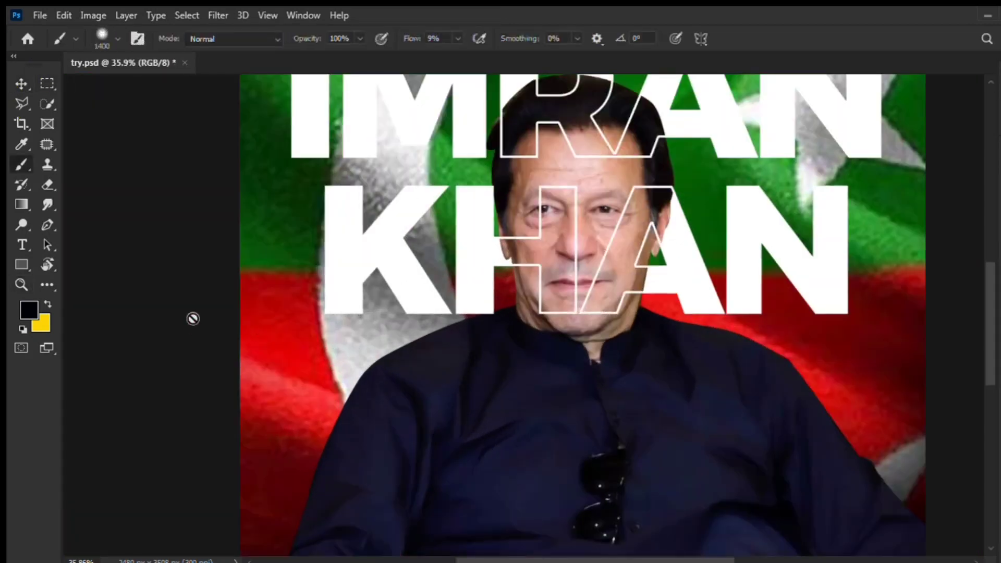
left_click(919, 392)
key("v")
key("b")
key("bracketleft")
key("bracketleft")
key("bracketleft")
key("bracketleft")
key("bracketleft")
key("bracketleft")
key("bracketleft")
key("bracketleft")
key("bracketleft")
key("bracketleft")
key("bracketleft")
key("bracketleft")
key("bracketleft")
key("bracketleft")
key("bracketleft")
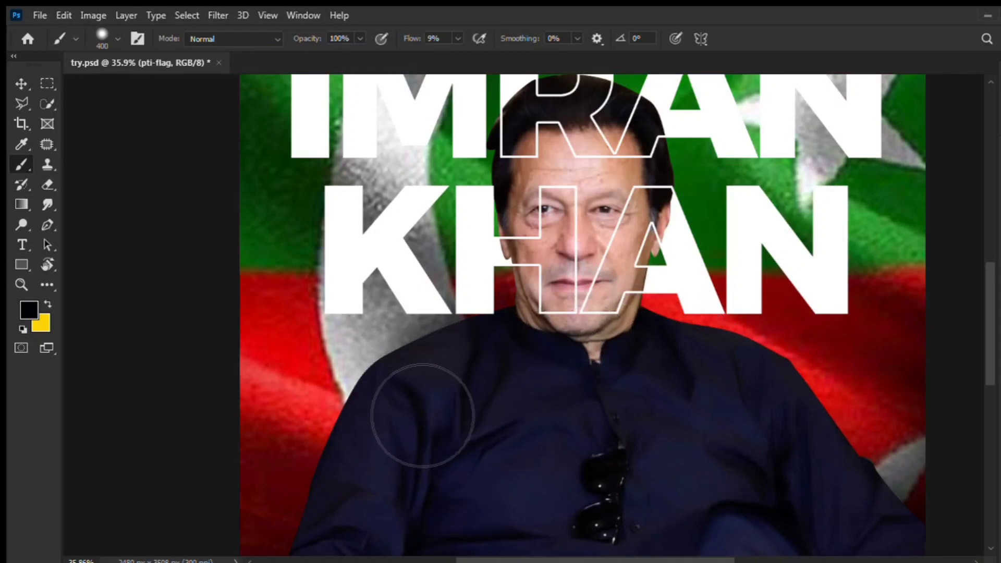
left_click(451, 56)
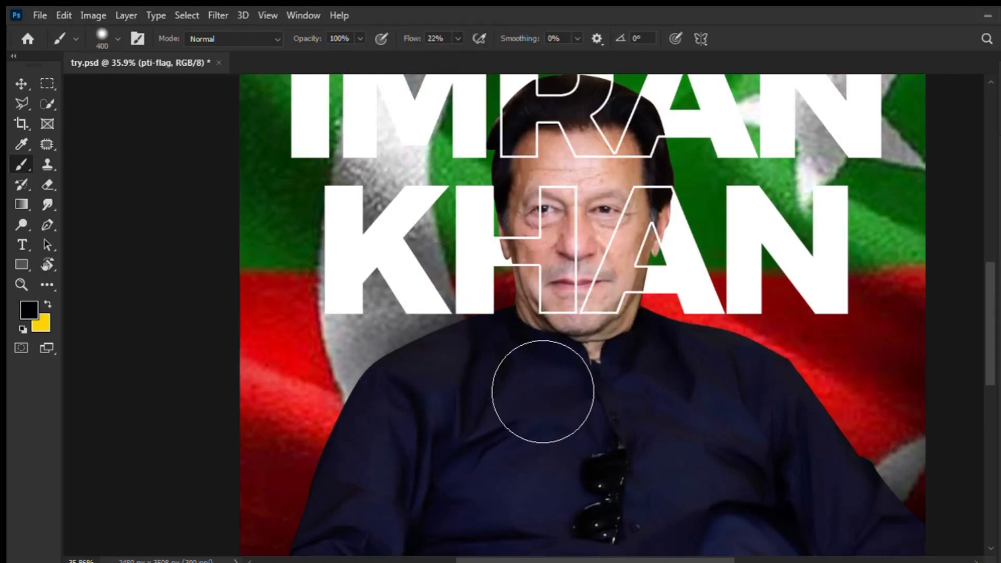
left_click_drag(543, 392, 440, 436)
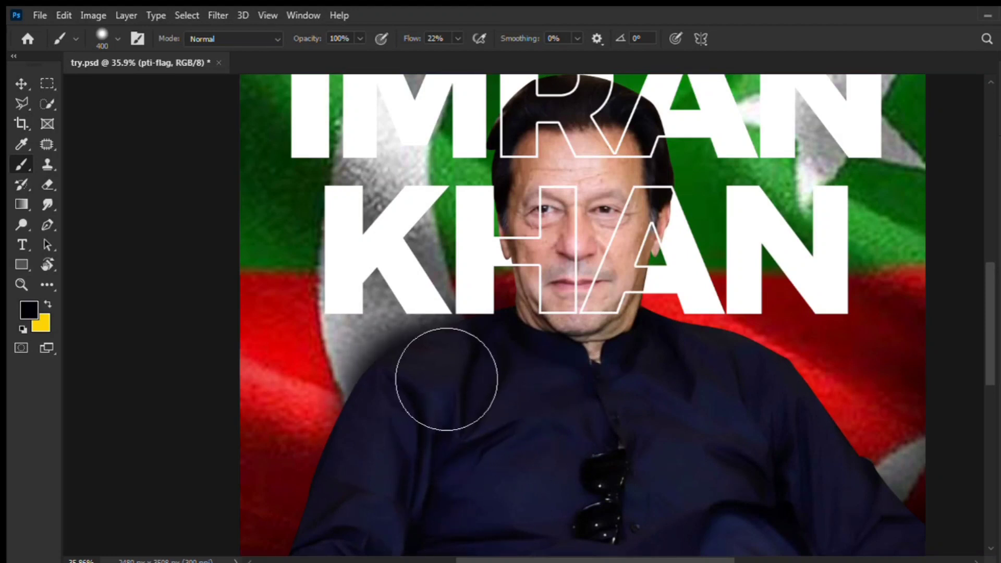
left_click_drag(428, 401, 597, 184)
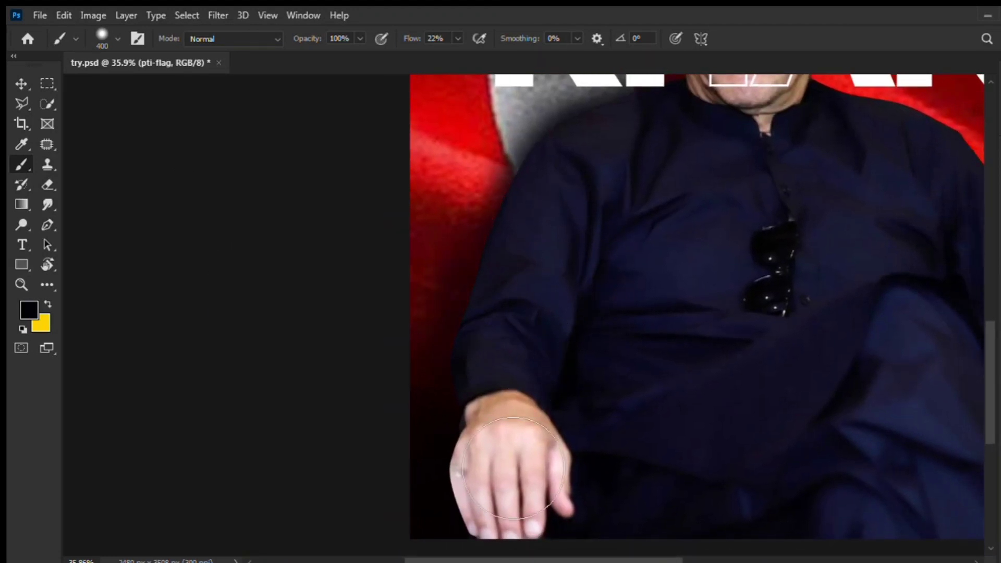
mouse_move(542, 272)
left_mouse_down()
mouse_move(478, 296)
mouse_move(118, 354)
left_mouse_up()
mouse_move(670, 417)
left_mouse_down()
mouse_move(522, 247)
mouse_move(500, 308)
mouse_move(605, 442)
left_mouse_up()
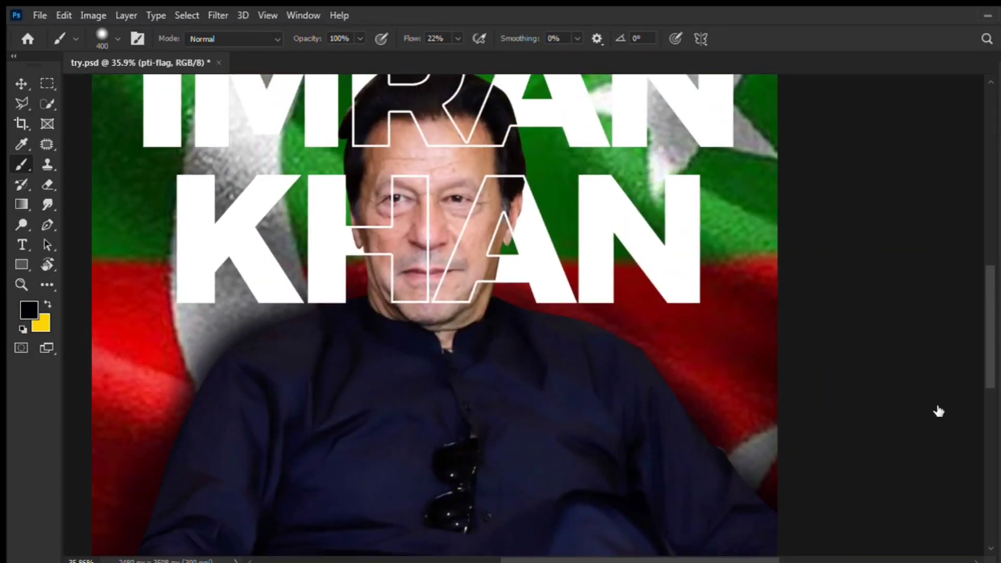
Paint a soft black shadow around the man's head, above the filled IMRAN KHAN title, with a 200 px brush
left_click(946, 439)
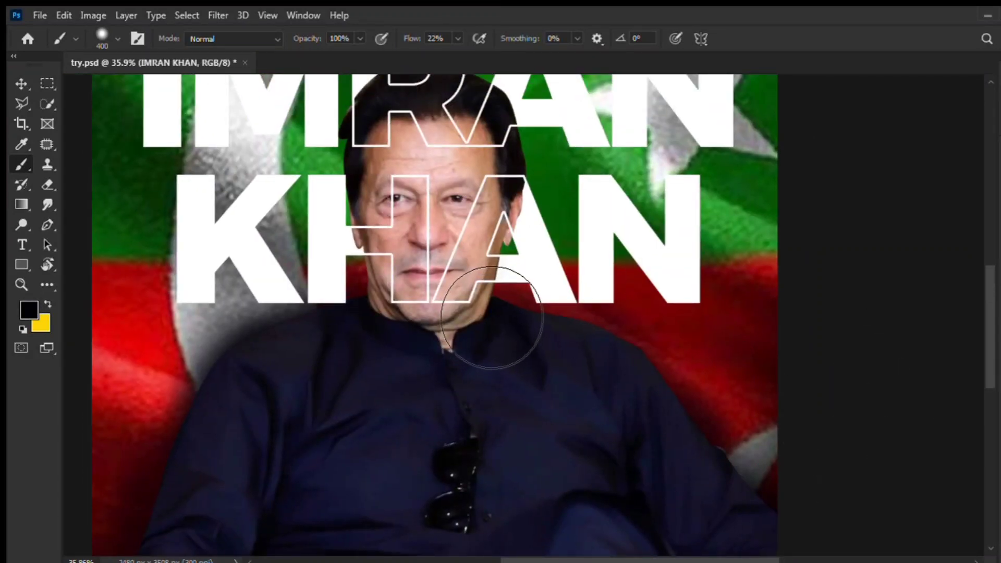
key("bracketleft")
left_click_drag(524, 227, 521, 255)
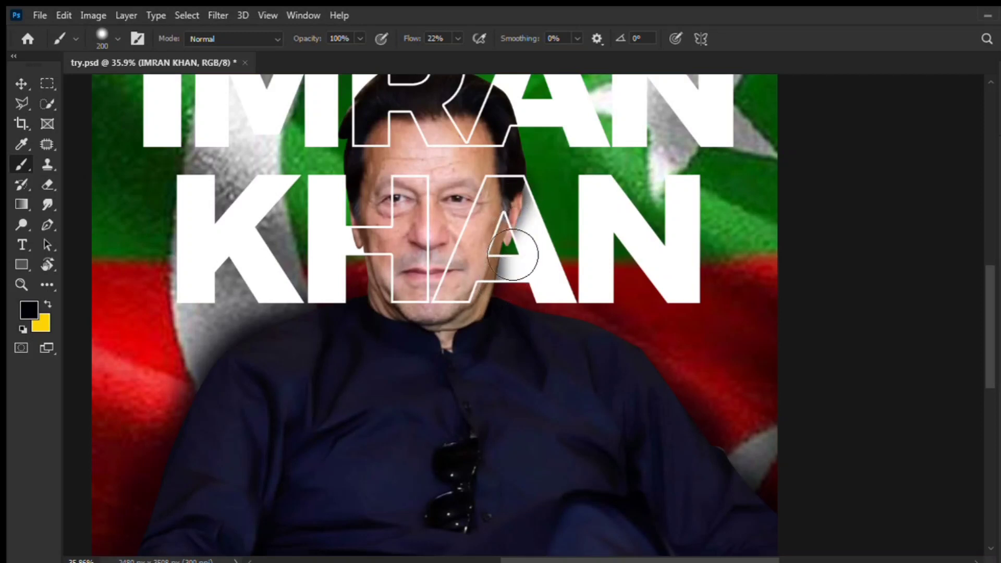
mouse_move(524, 156)
left_mouse_down()
mouse_move(552, 304)
mouse_move(501, 245)
mouse_move(444, 246)
mouse_move(418, 261)
mouse_move(401, 332)
mouse_move(419, 391)
left_mouse_up()
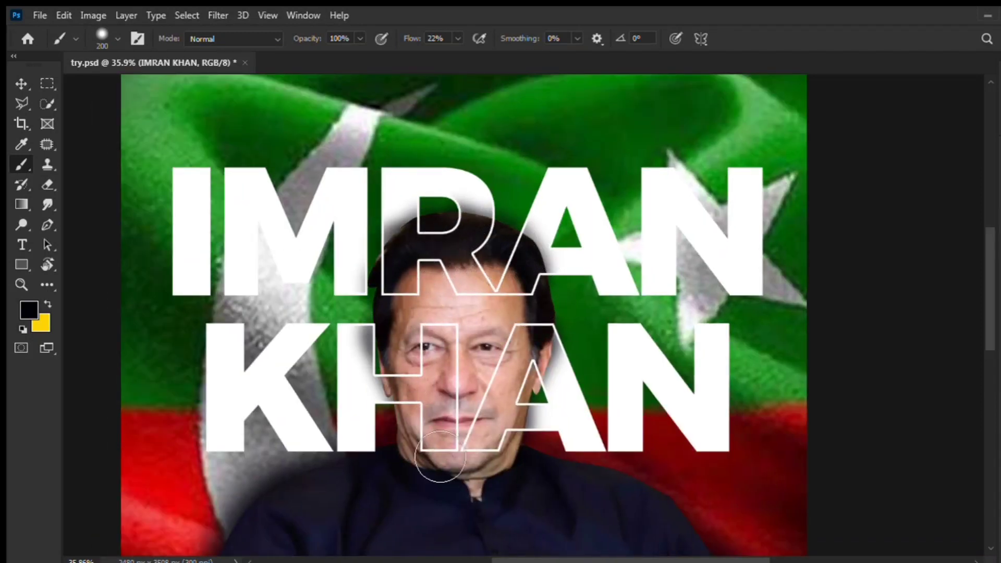
Darken the man's legs and hands into the poster's bottom edge with a soft black 1100 px brush
key("z")
left_click_drag(549, 376, 428, 376)
left_click_drag(587, 445, 659, 445)
left_click_drag(583, 463, 583, 422)
key("b")
key("bracketright")
key("bracketright")
key("bracketright")
key("bracketright")
key("bracketright")
key("bracketright")
key("bracketright")
key("bracketright")
key("bracketright")
key("bracketright")
mouse_move(731, 539)
left_mouse_down()
mouse_move(376, 525)
mouse_move(456, 516)
mouse_move(725, 540)
mouse_move(621, 524)
mouse_move(425, 521)
mouse_move(376, 555)
left_mouse_up()
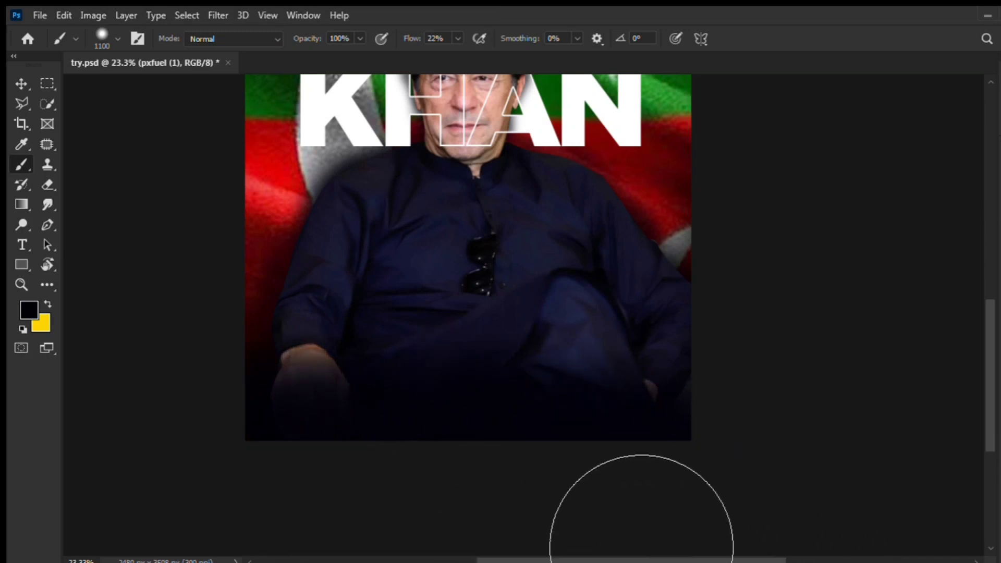
key("ctrl+0")
Paint a soft yellow glow along the poster's right edge on a new layer with 1100 px and 1600 px brushes
left_click(24, 82)
left_click(522, 227)
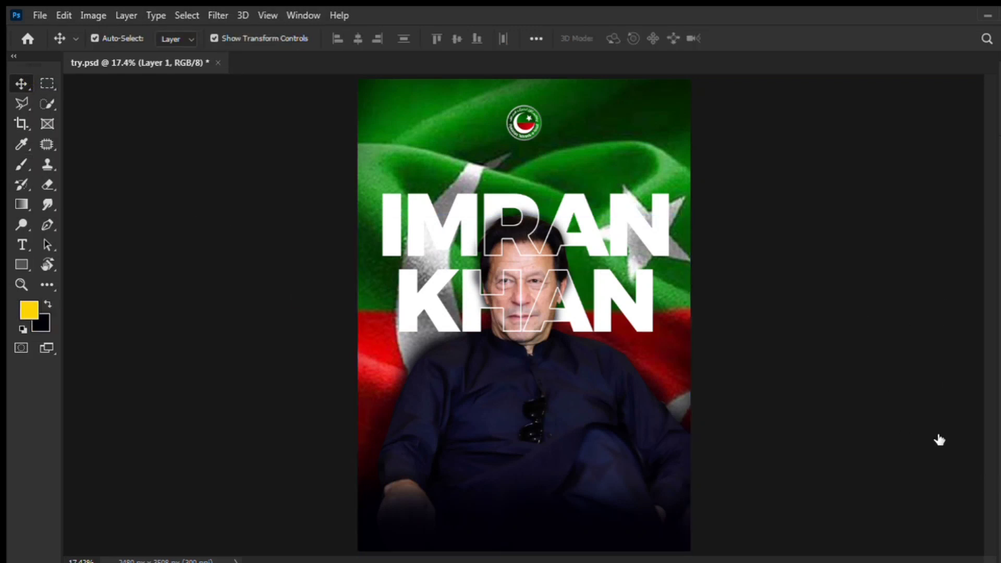
key("b")
mouse_move(756, 157)
left_mouse_down()
mouse_move(787, 179)
mouse_move(802, 230)
mouse_move(782, 365)
mouse_move(813, 503)
mouse_move(789, 450)
left_mouse_up()
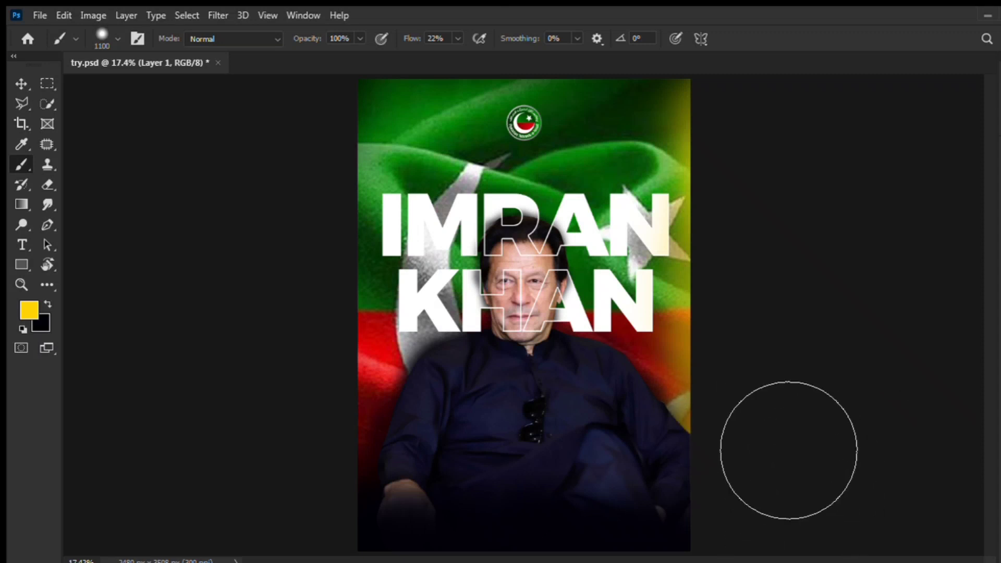
mouse_move(767, 250)
left_mouse_down()
mouse_move(775, 300)
mouse_move(763, 477)
left_mouse_up()
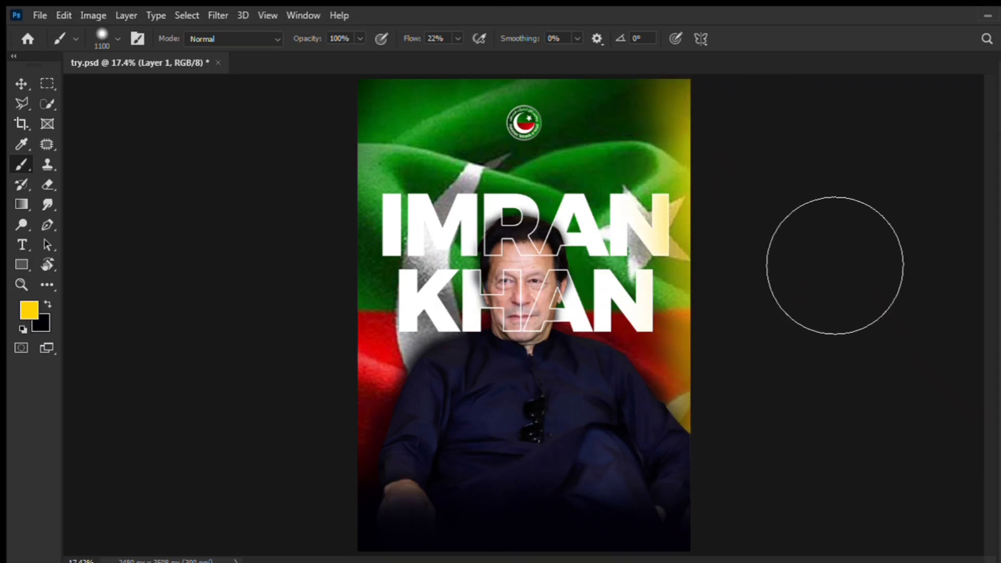
key("bracketright")
key("bracketright")
key("bracketright")
key("bracketright")
key("bracketright")
mouse_move(852, 246)
left_mouse_down()
mouse_move(842, 259)
mouse_move(825, 408)
mouse_move(898, 414)
left_mouse_up()
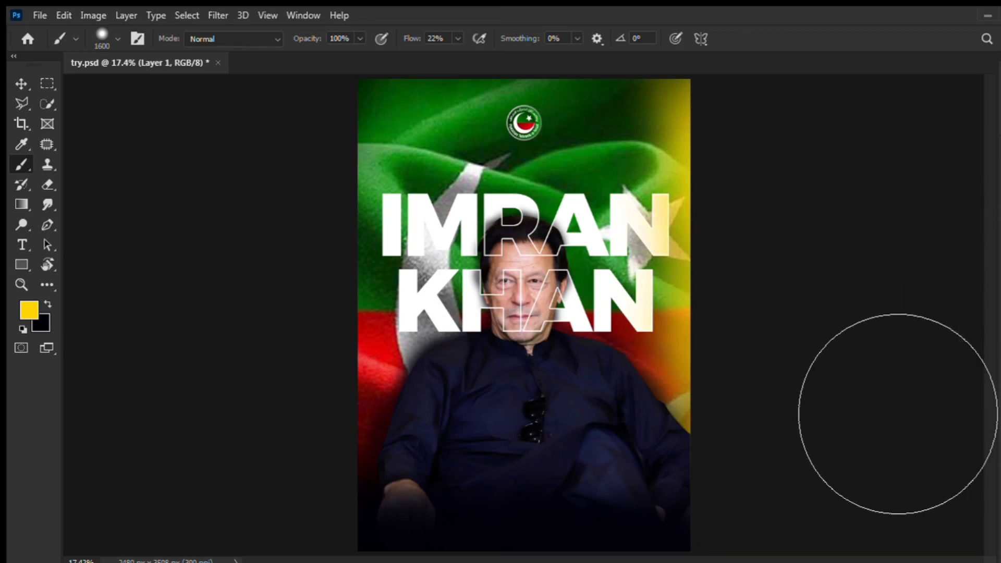
Add a faint yellow tint to the poster's upper-left corner with the 1600 px brush
key("ctrl+space")
mouse_move(378, 150)
left_mouse_down()
mouse_move(443, 208)
mouse_move(546, 496)
left_mouse_up()
left_click(361, 272)
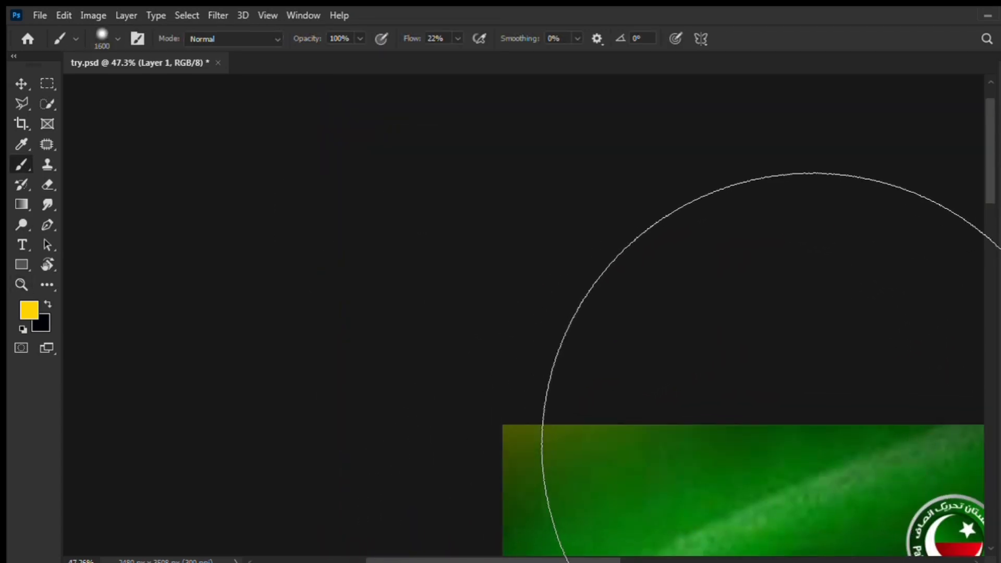
key("ctrl+0")
key("v")
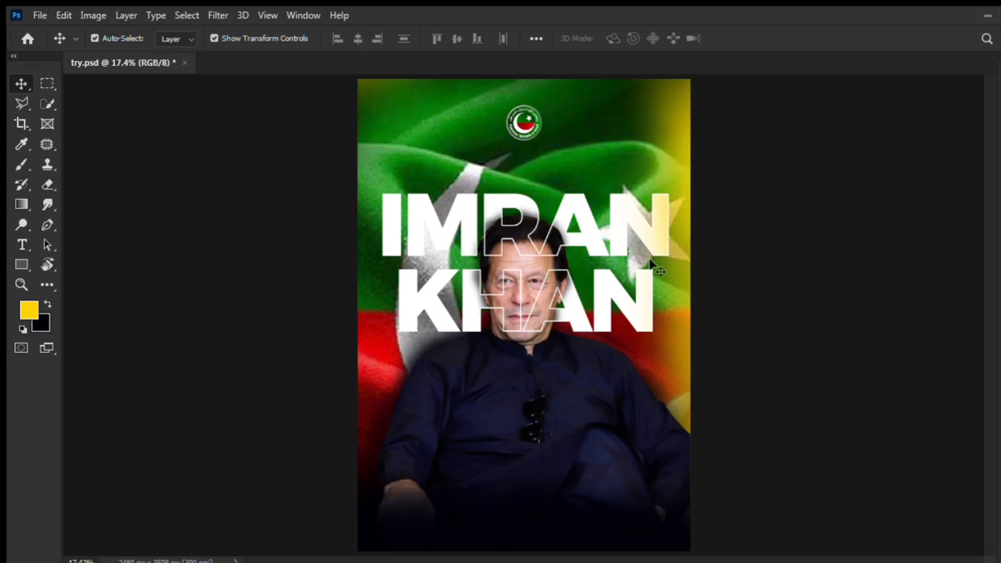
Paint a soft yellow glow around the man's head, above the filled IMRAN KHAN title, with a 300 px brush
left_click(938, 450)
key("ctrl+space")
left_click_drag(493, 213, 542, 219)
key("b")
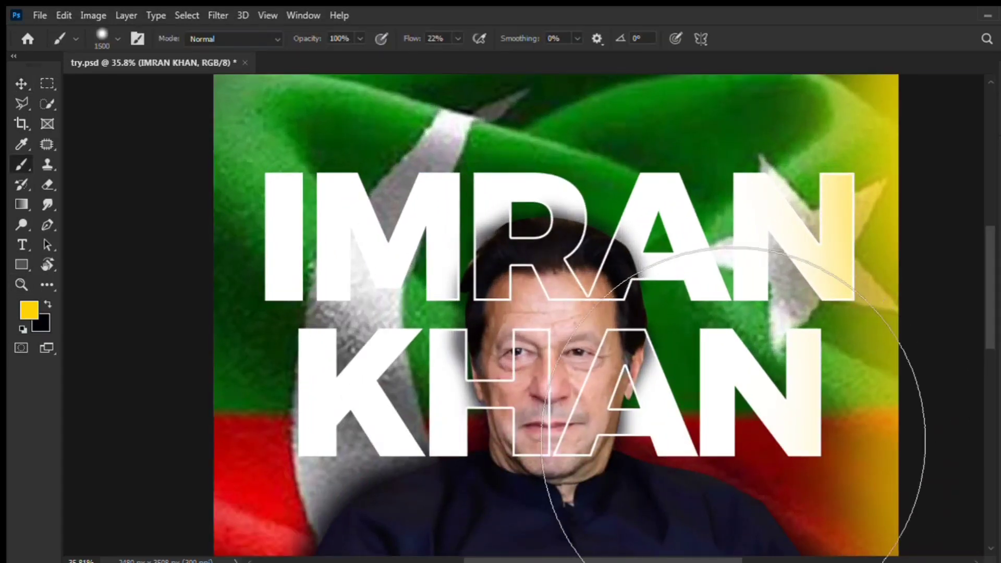
key("bracketleft")
key("bracketleft")
key("bracketleft")
key("bracketleft")
key("bracketleft")
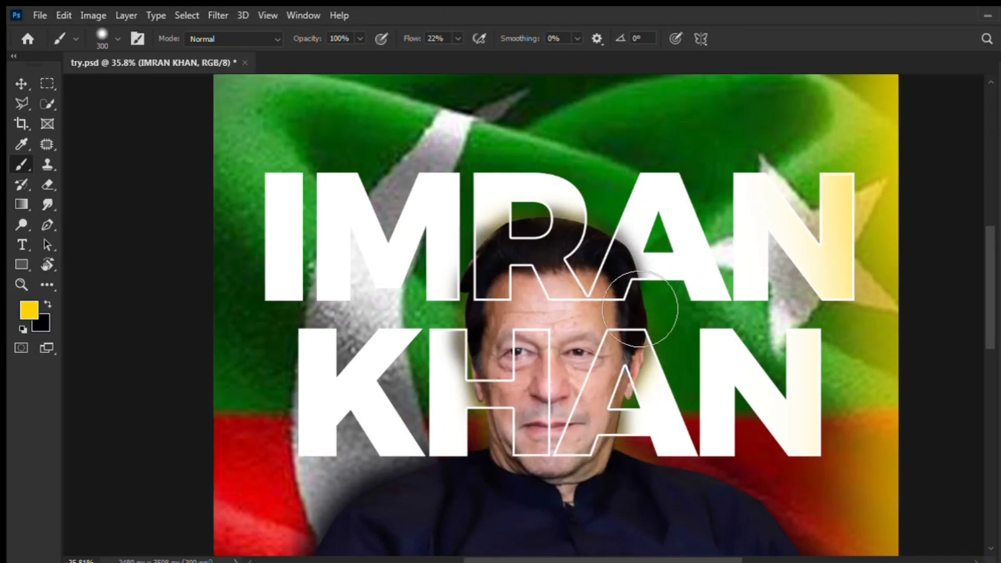
key("ctrl+0")
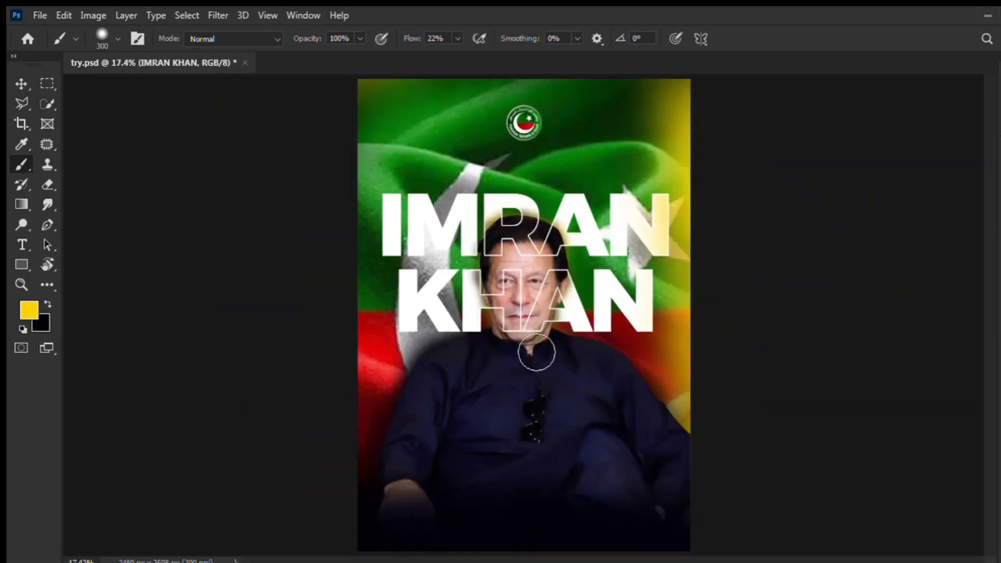
Copy the portrait with sunglasses from crtutuy.psd into the poster, enlarge it and place it at the upper left
key("z")
left_click(21, 84)
left_click(252, 85)
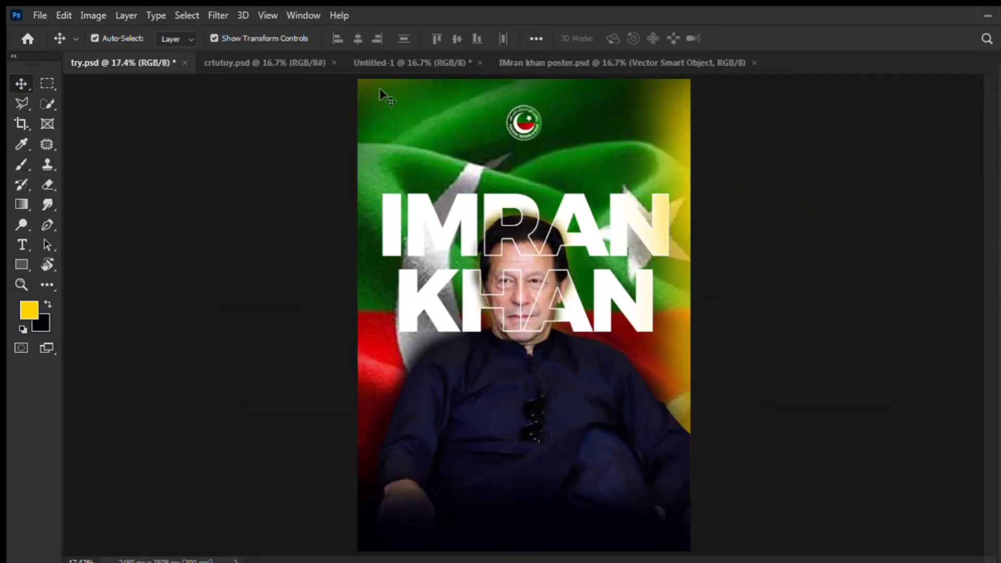
left_click(265, 63)
left_click_drag(552, 263, 394, 206)
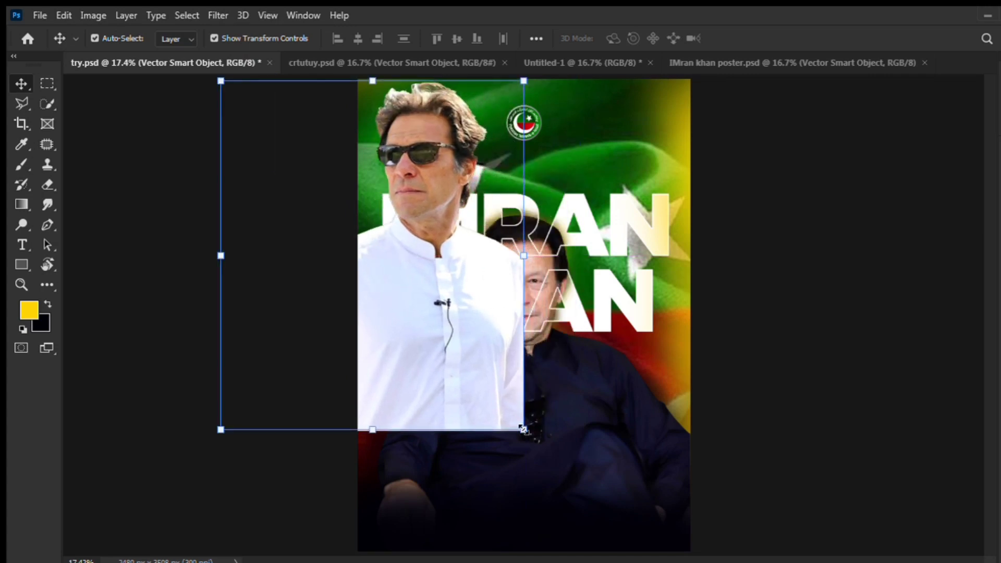
left_click_drag(523, 430, 577, 492)
left_click_drag(516, 424, 480, 421)
Move the sunglasses portrait behind the title and main figure and blend it into the flag
left_click_drag(946, 295, 950, 425)
key("ctrl+z")
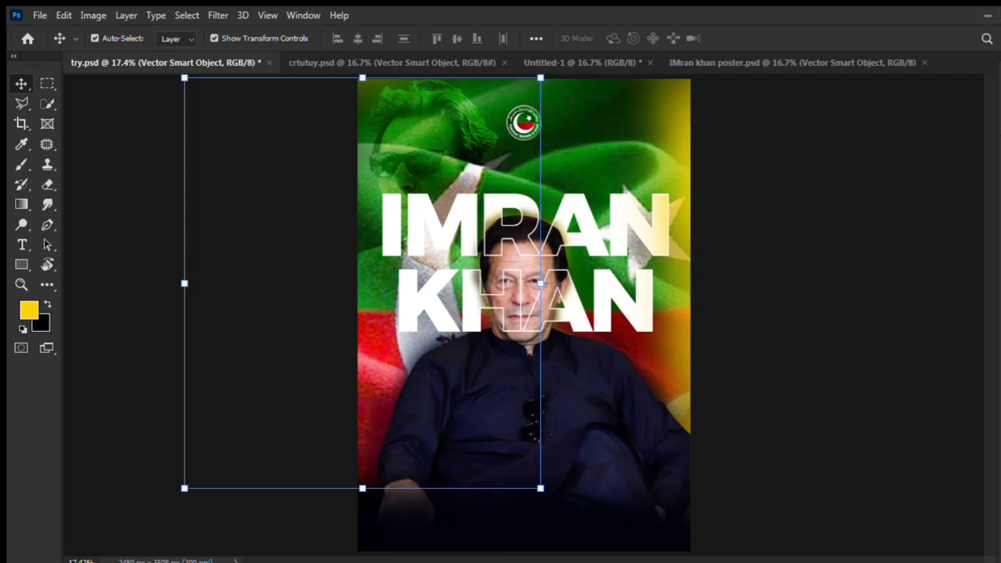
left_click(875, 121)
Copy the waving portrait from Untitled-1 into the poster's right side and place it behind the title and main figure
left_click(492, 62)
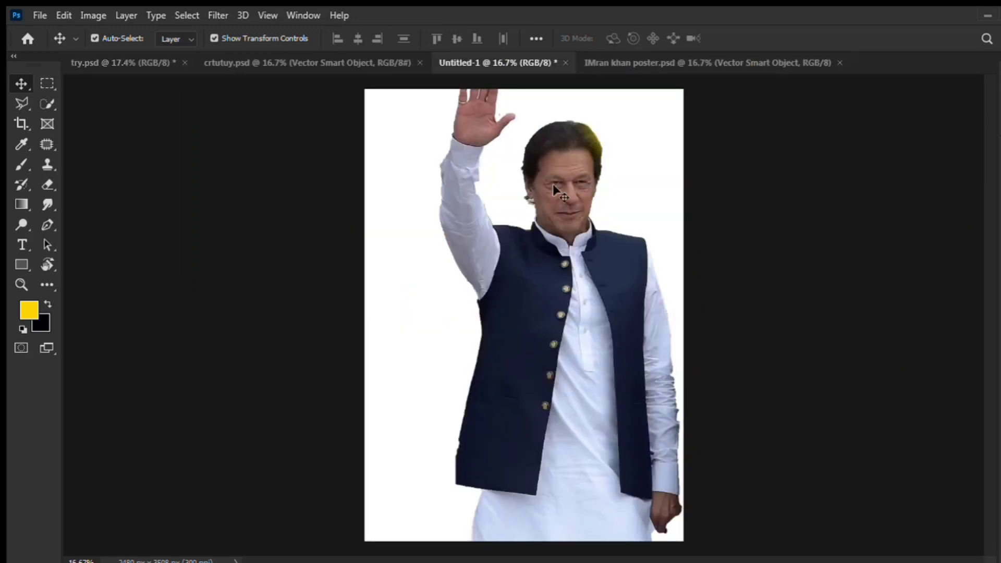
left_click_drag(555, 190, 633, 198)
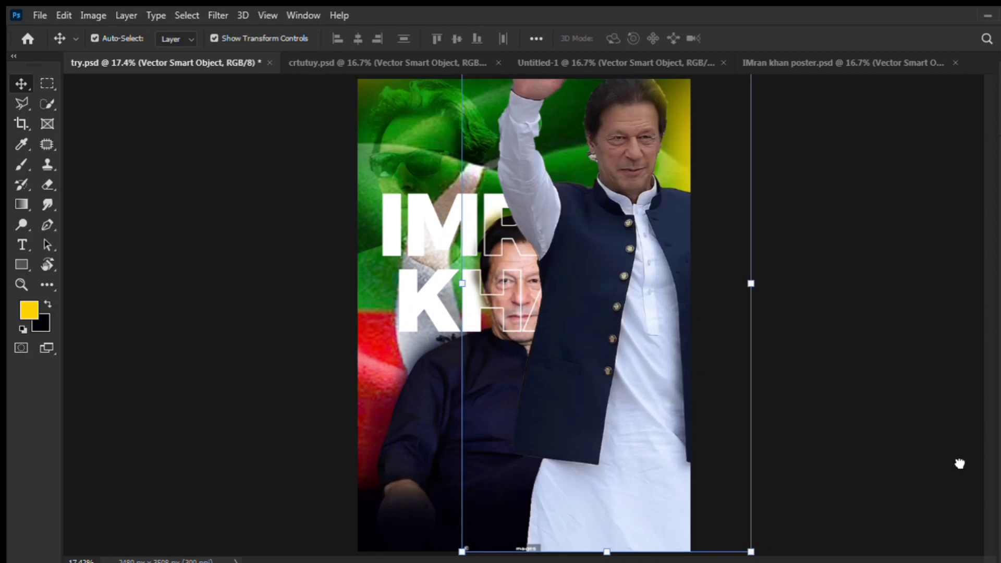
left_click_drag(973, 441, 1000, 441)
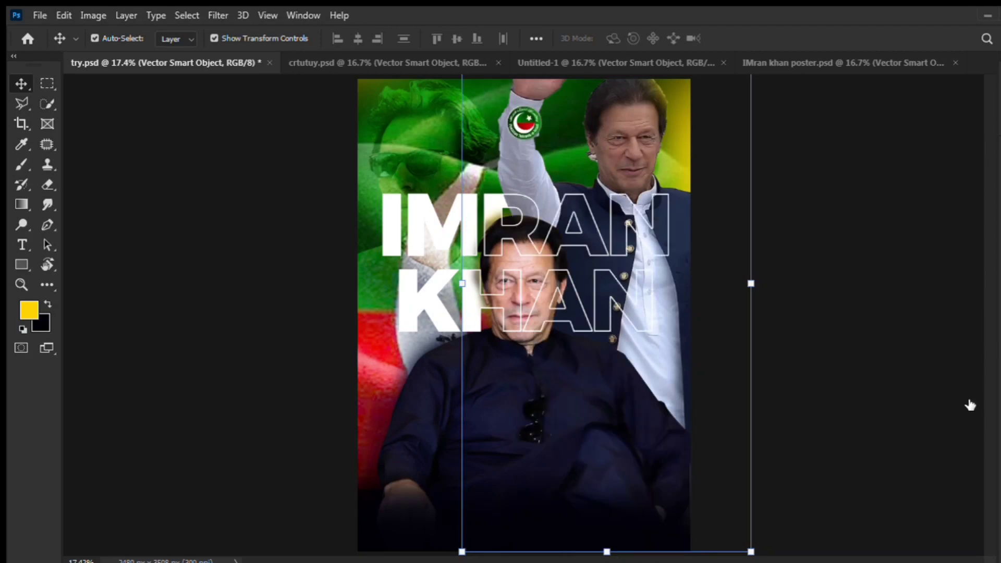
left_click_drag(970, 405, 970, 405)
mouse_move(596, 145)
left_mouse_down()
mouse_move(615, 171)
mouse_move(613, 144)
left_mouse_up()
Change the waving portrait's blend mode and fade it so it merges with the flag background
left_click(911, 245)
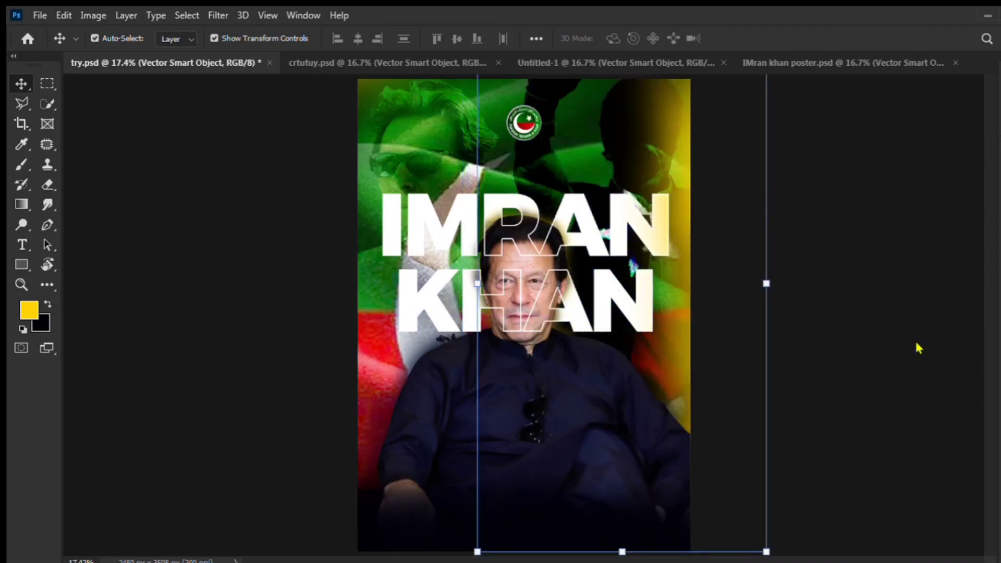
left_click(896, 372)
left_click(946, 163)
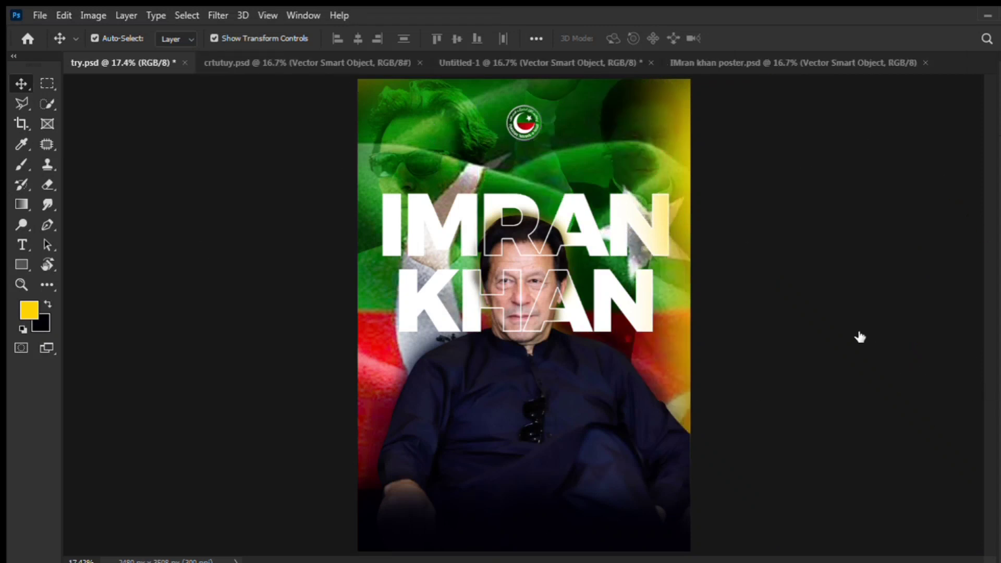
Add a new layer and enlarge the soft yellow brush to 900 px over the poster's upper-left corner
key("ctrl+shift+alt+n")
key("b")
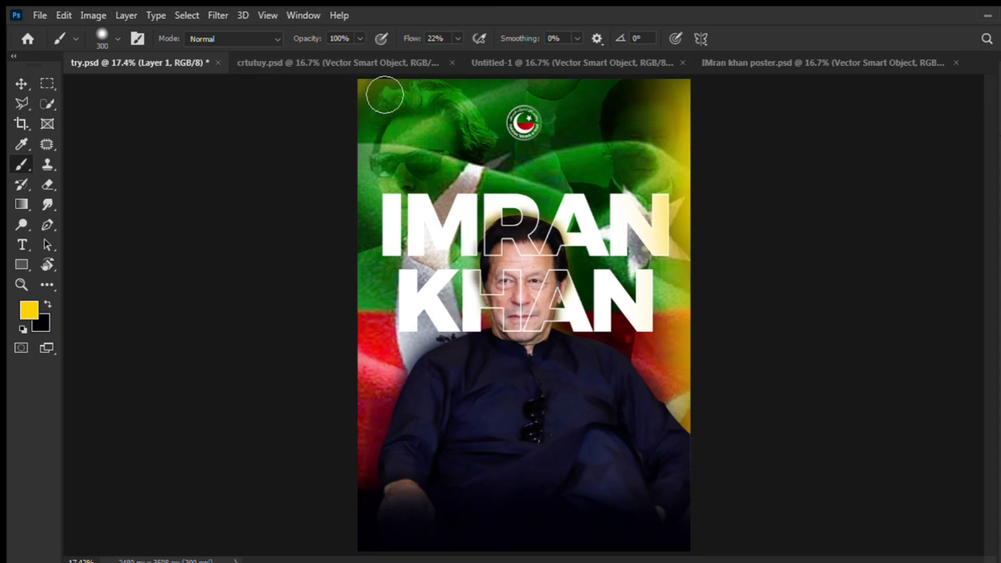
key("z")
left_click_drag(376, 114, 402, 126)
left_click_drag(402, 127, 420, 339)
key("b")
key("bracketright")
key("bracketright")
key("bracketright")
key("bracketright")
key("bracketright")
key("bracketright")
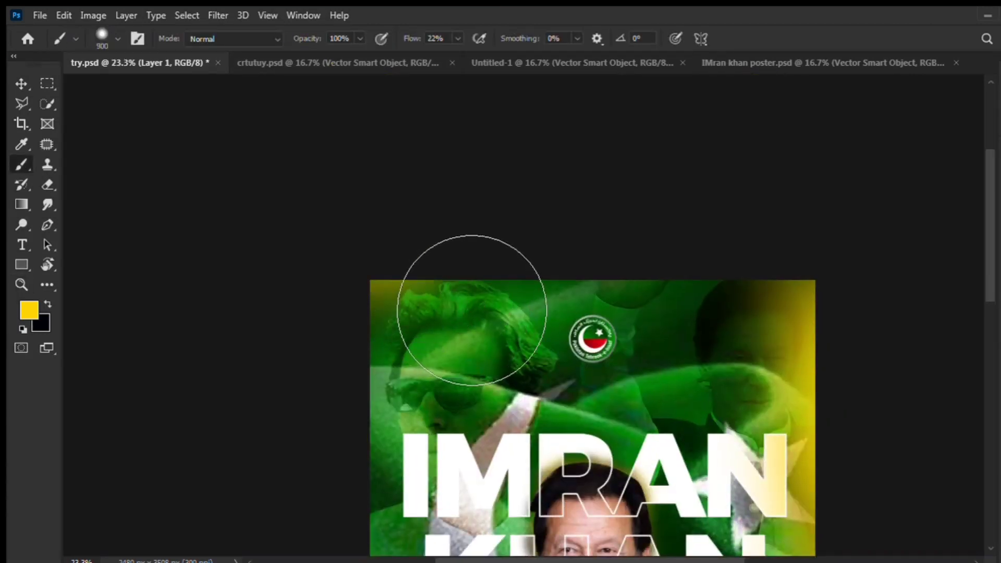
Paint a soft yellow rim light along the man's shoulder and arm on the poster's right side, above the pxfuel (1) layer
left_click_drag(693, 501, 577, 368)
left_click_drag(736, 409, 781, 451)
key("ctrl+z")
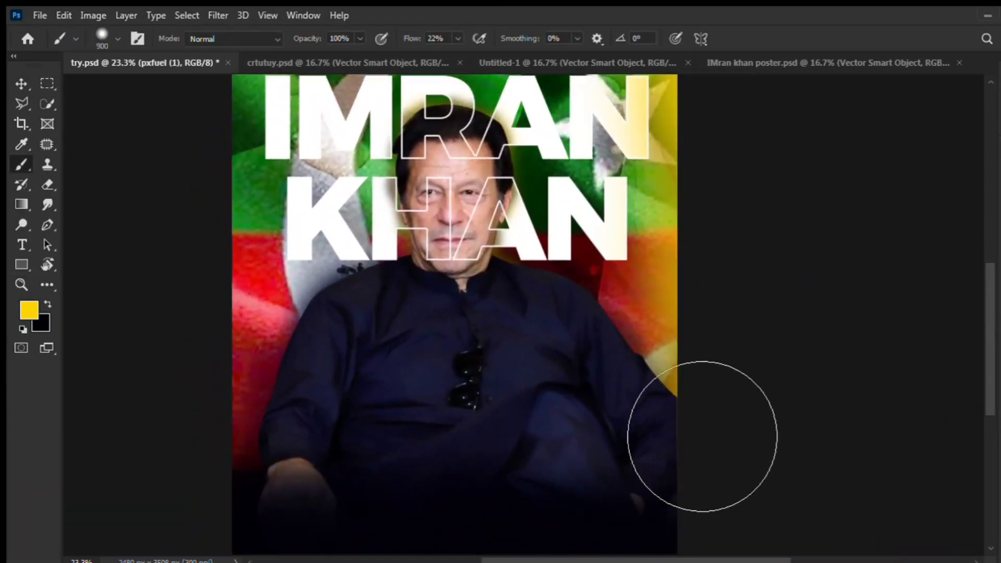
key("bracketleft")
key("bracketleft")
key("bracketleft")
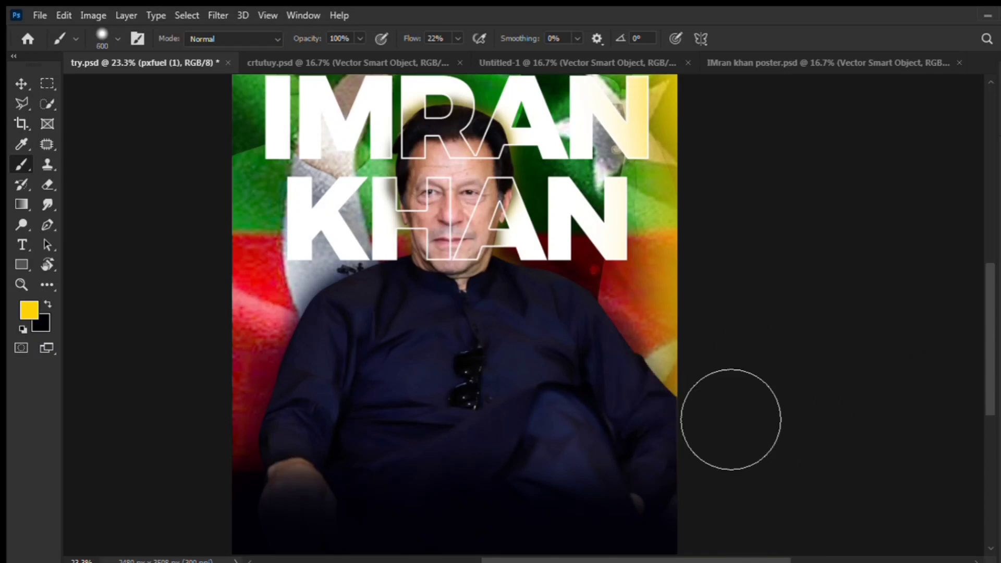
mouse_move(674, 364)
left_mouse_down()
mouse_move(647, 340)
mouse_move(657, 359)
mouse_move(595, 280)
mouse_move(521, 262)
mouse_move(539, 186)
mouse_move(528, 147)
mouse_move(546, 128)
left_mouse_up()
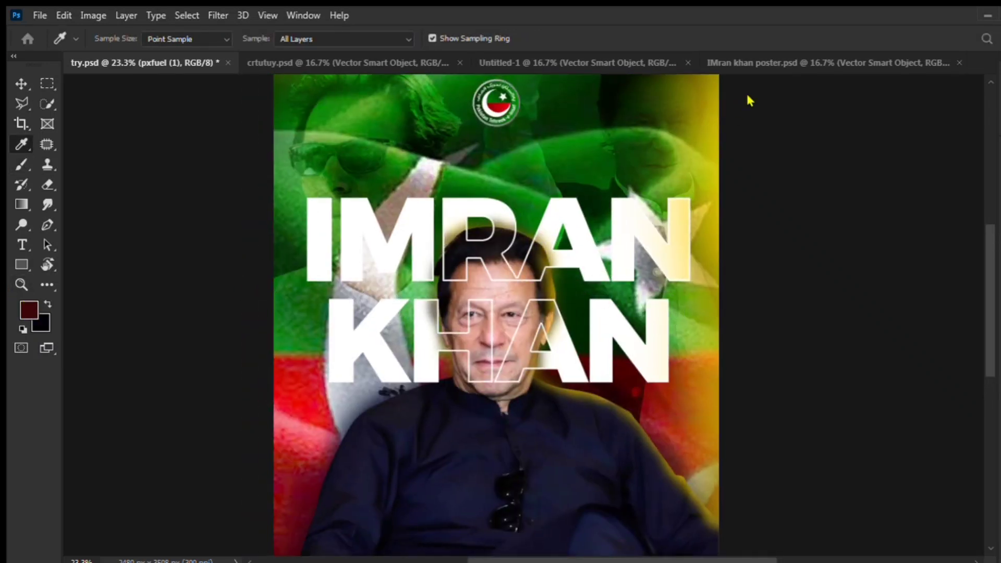
Sample the yellow at the poster's edge and add a soft glow beside the man's head with a 900 px brush
left_click(715, 242, "alt")
key("bracketright")
key("bracketright")
key("bracketright")
key("bracketright")
key("bracketright")
key("bracketright")
key("bracketright")
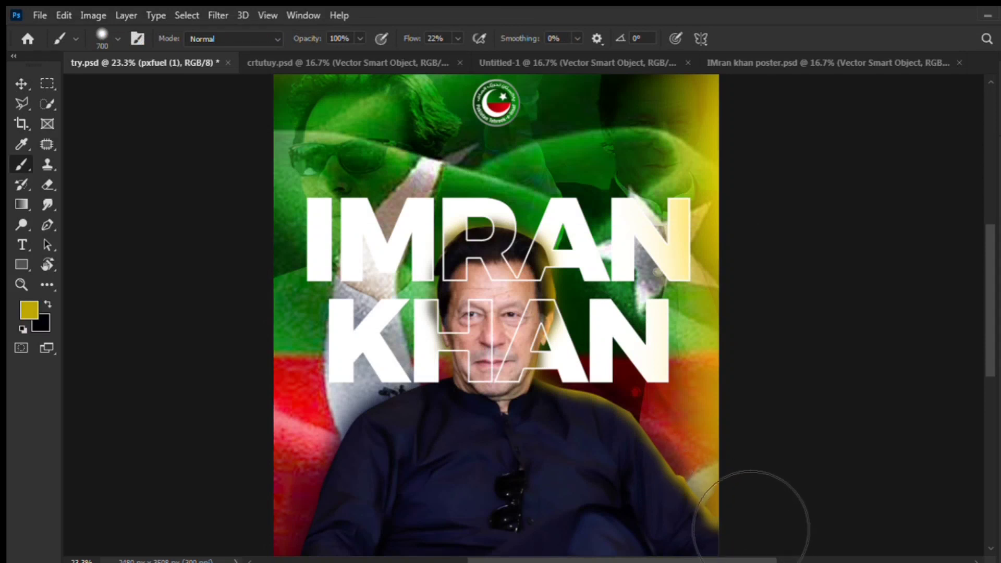
left_click_drag(597, 414, 666, 343)
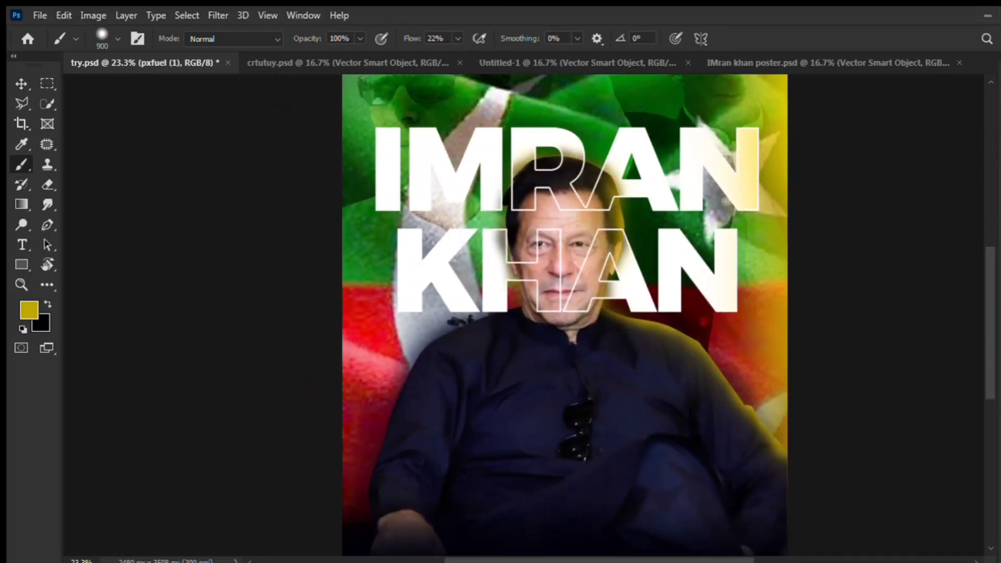
left_click(952, 444)
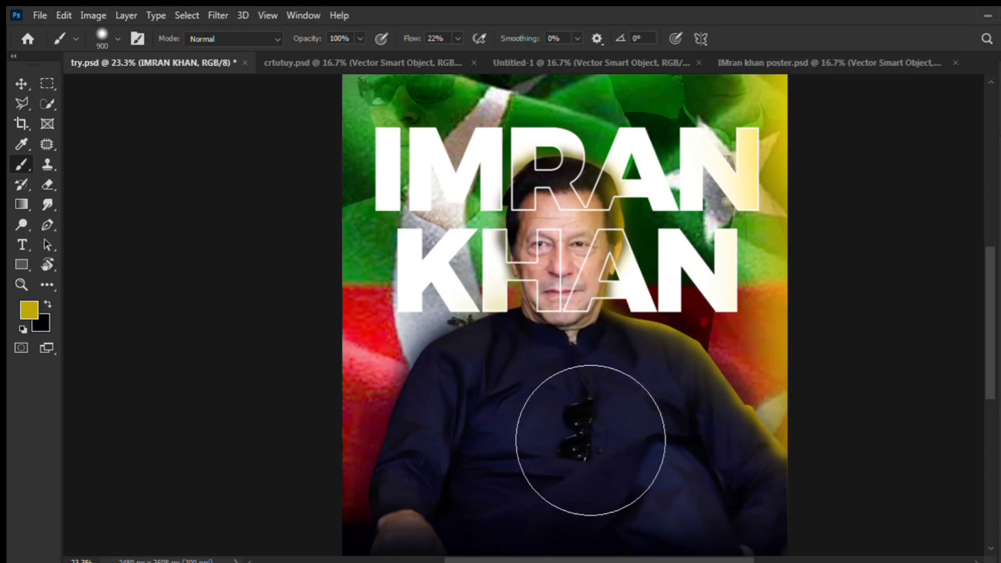
key("z")
left_click_drag(578, 322, 550, 296)
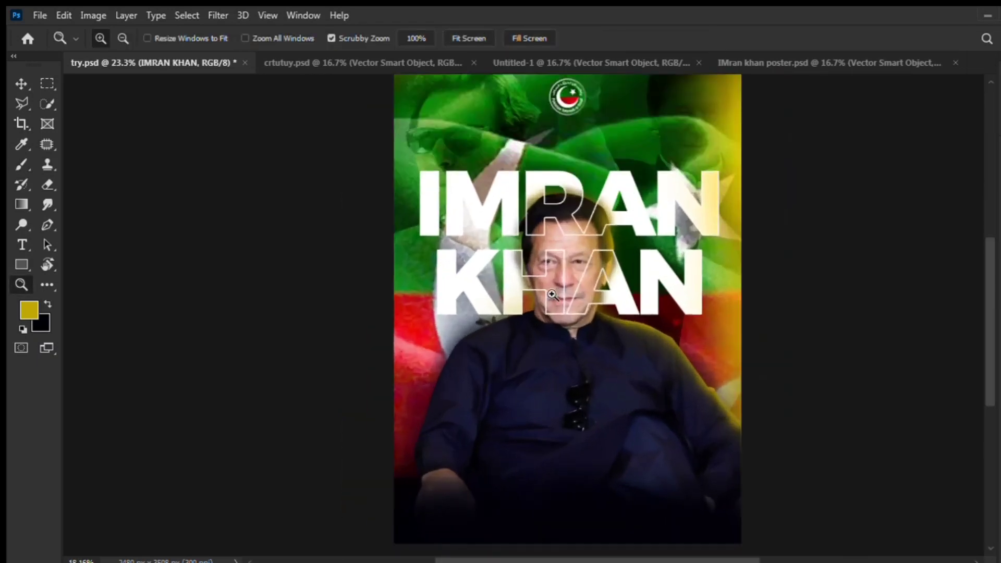
Add the centred black text "HUM APKE SATH HAIN!" in 22.19 pt Montserrat ExtraBold over the man's lap, above the pti-flag layer
key("v")
left_click(183, 172)
left_click(390, 439)
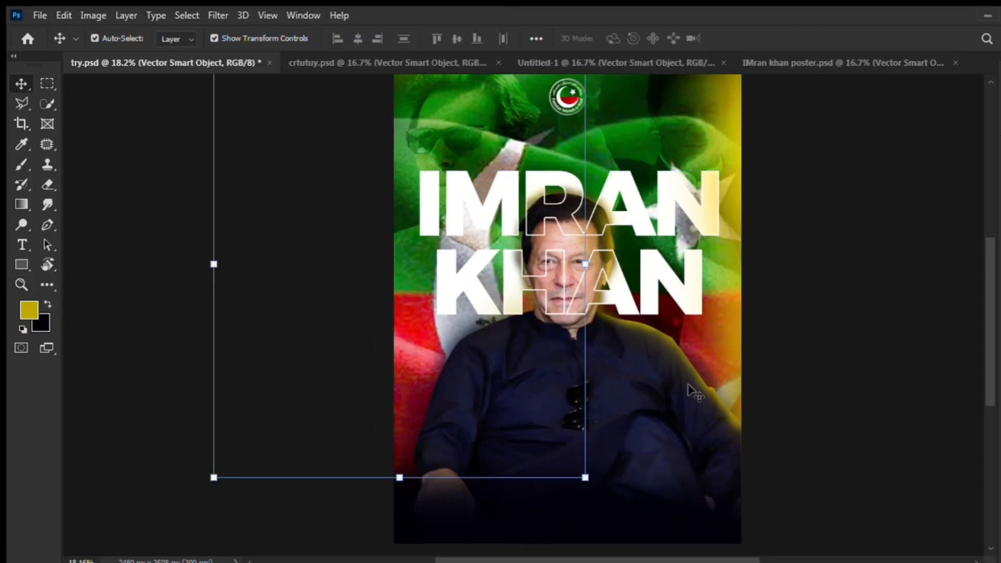
left_click(926, 434)
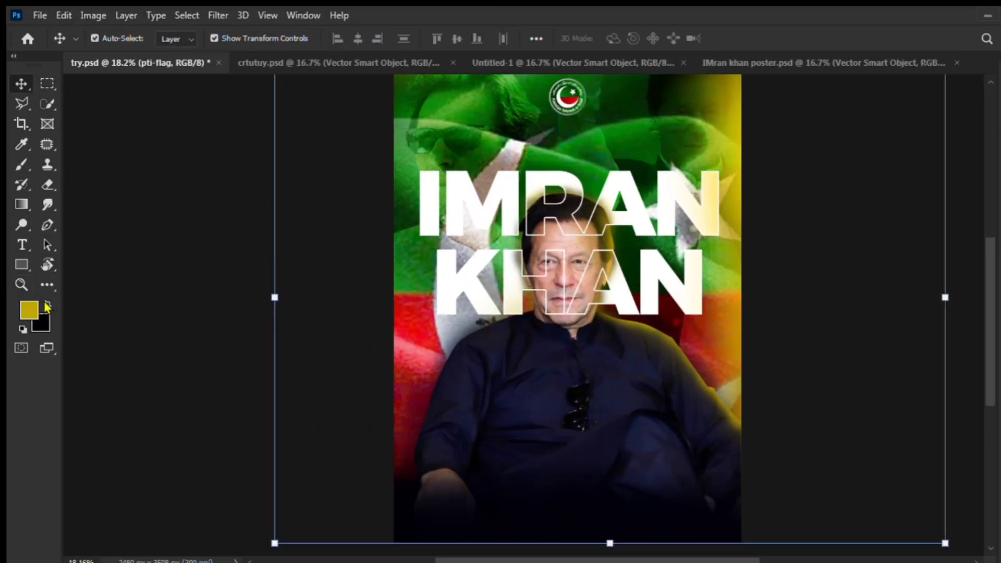
left_click(47, 306)
key("b")
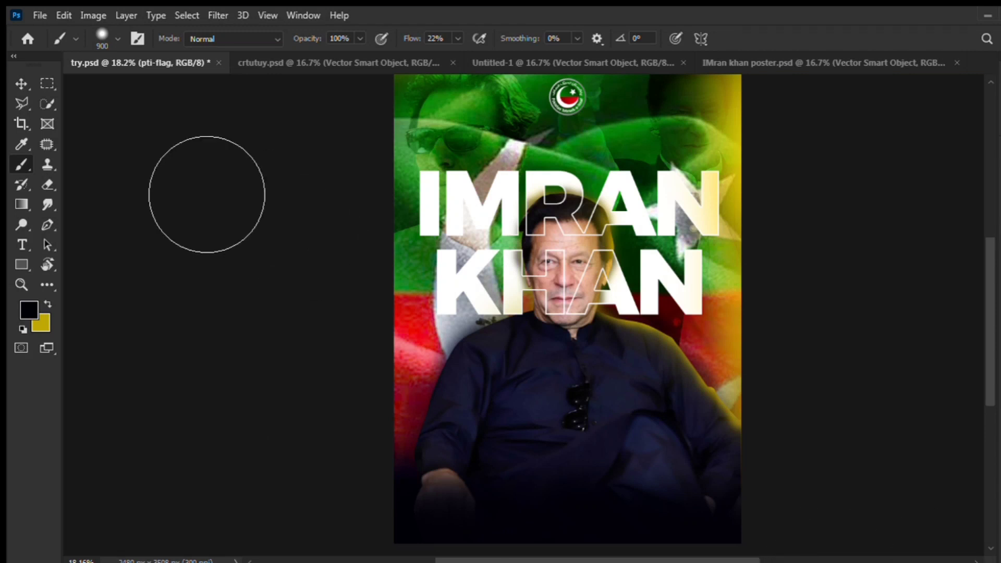
key("v")
key("t")
left_click(514, 473)
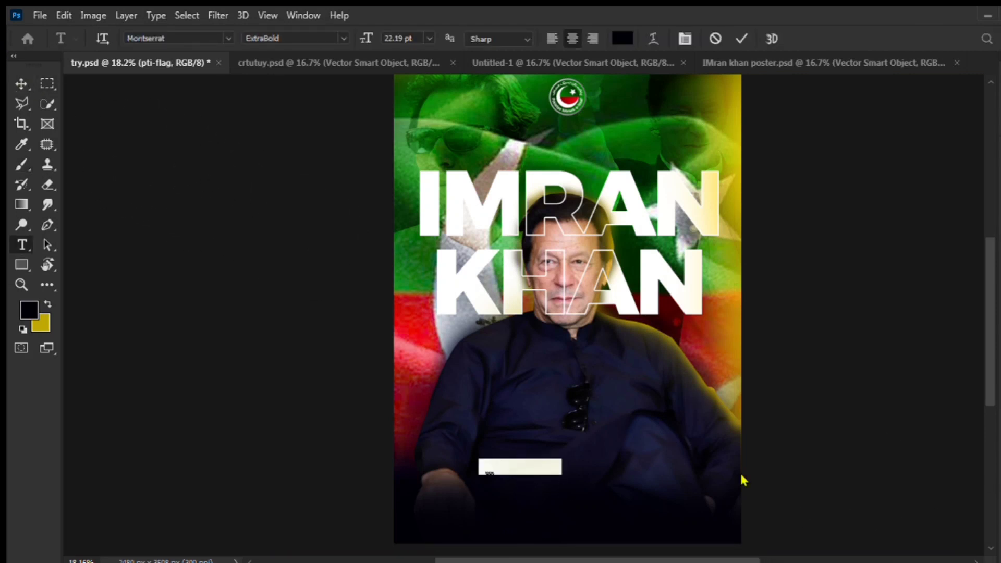
key("BackSpace")
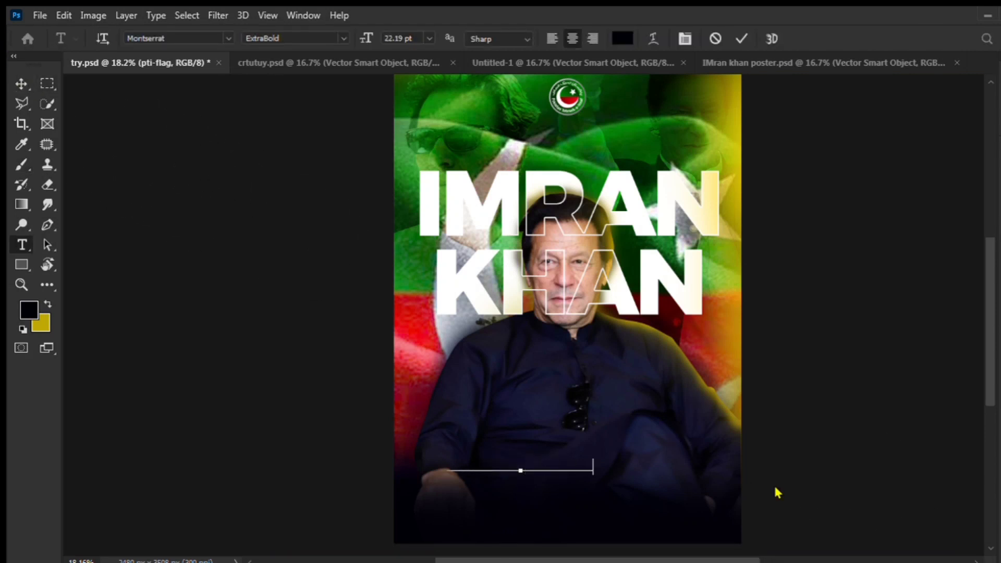
left_click(21, 86)
Pick white as the foreground colour and fill the HUM APKE SATH HAIN! text with it
left_click(25, 310)
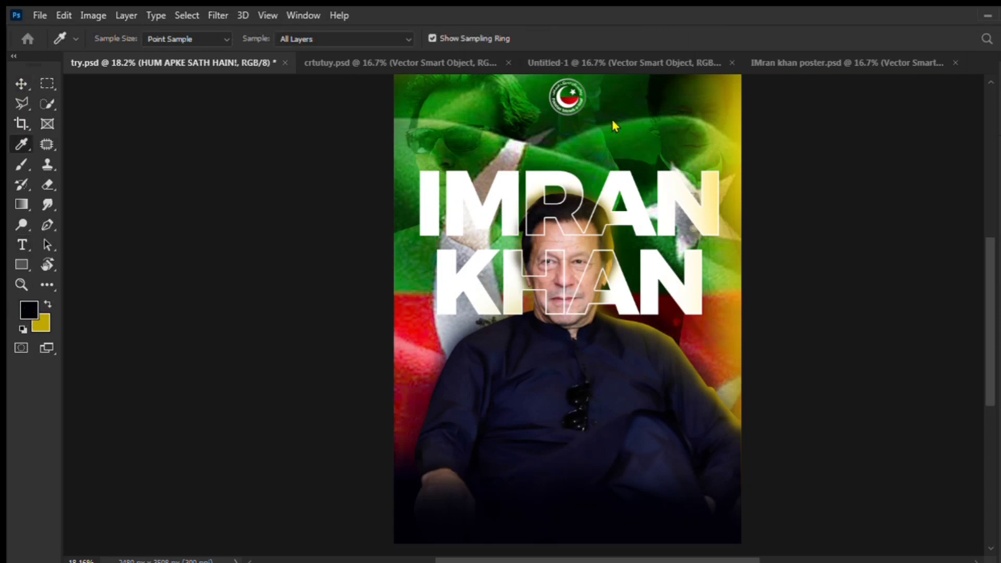
left_click(651, 163)
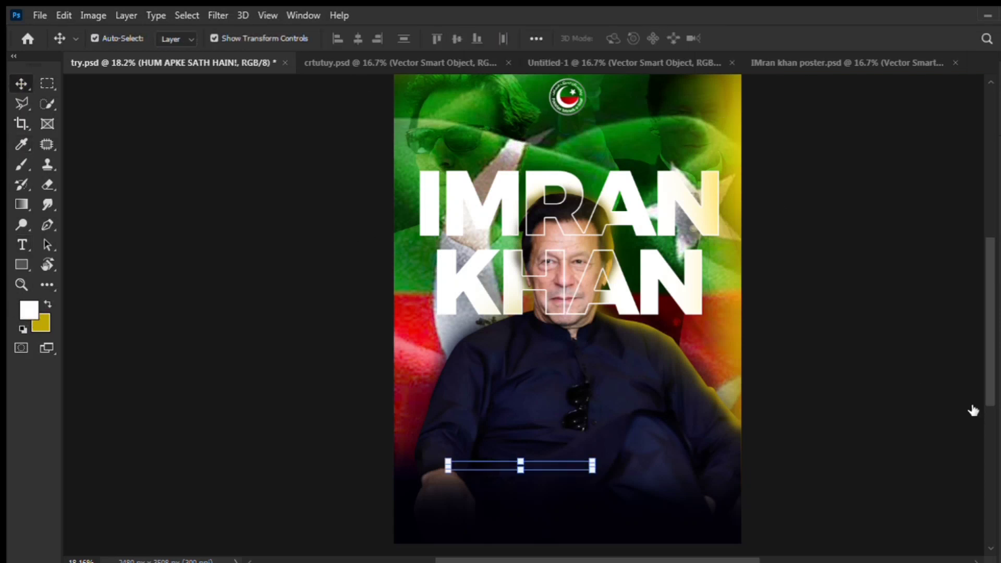
key("alt+BackSpace")
Break the slogan into two lines, with HUM APKE above SATH HAIN!
key("z")
left_click_drag(517, 476, 574, 494)
key("t")
left_click(526, 455)
key("Return")
left_click(14, 81)
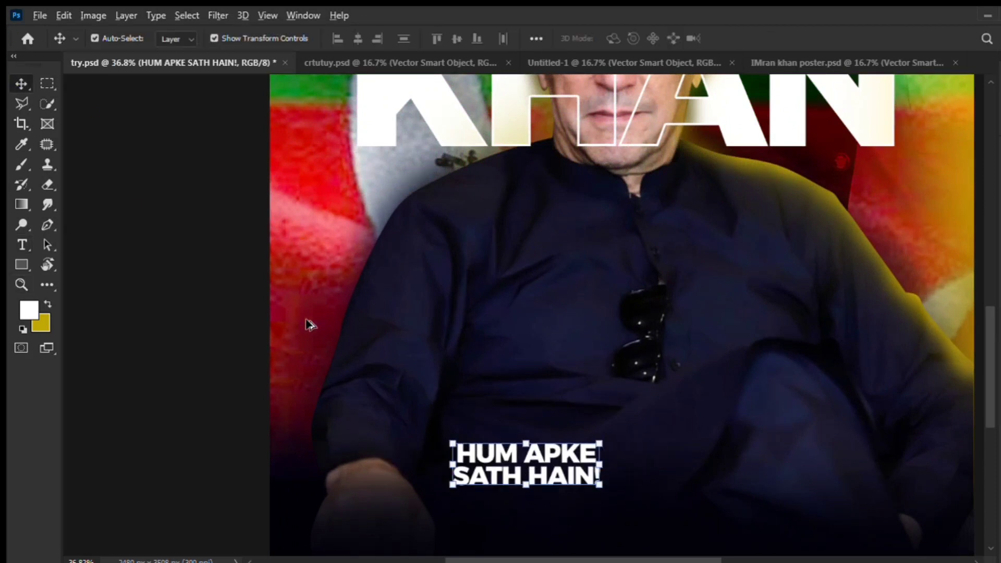
Move the two-line slogan to the poster's horizontal centre below the sunglasses and scale it to 154.32%
key("z")
left_click_drag(587, 390, 552, 377)
key("v")
left_click_drag(579, 426, 614, 404)
key("ctrl+t")
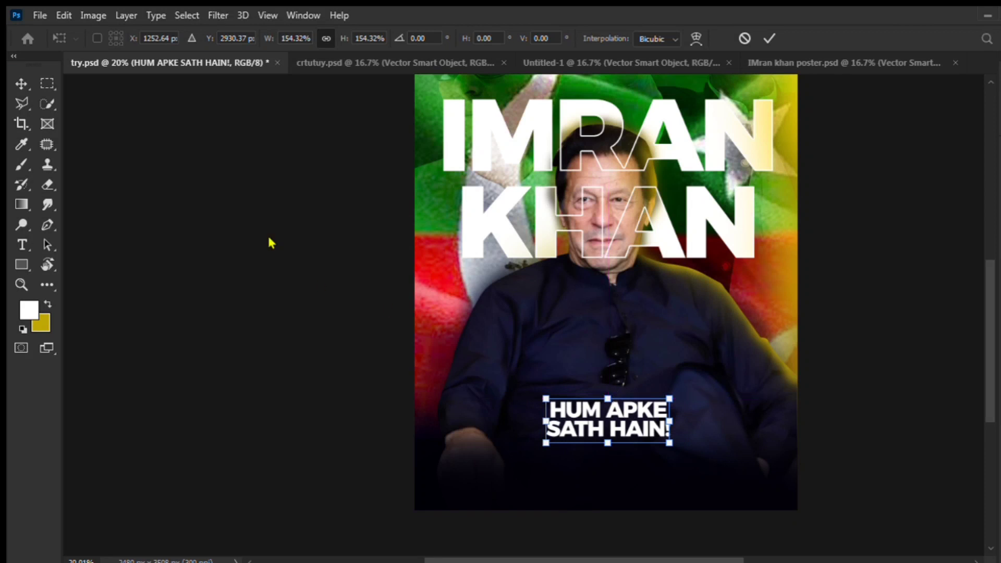
key("Return")
Fade the sunglasses portrait in the poster's upper-left area into the flag by painting over it with a 900 px soft black brush
left_click_drag(264, 235, 229, 336)
left_click_drag(215, 256, 206, 280)
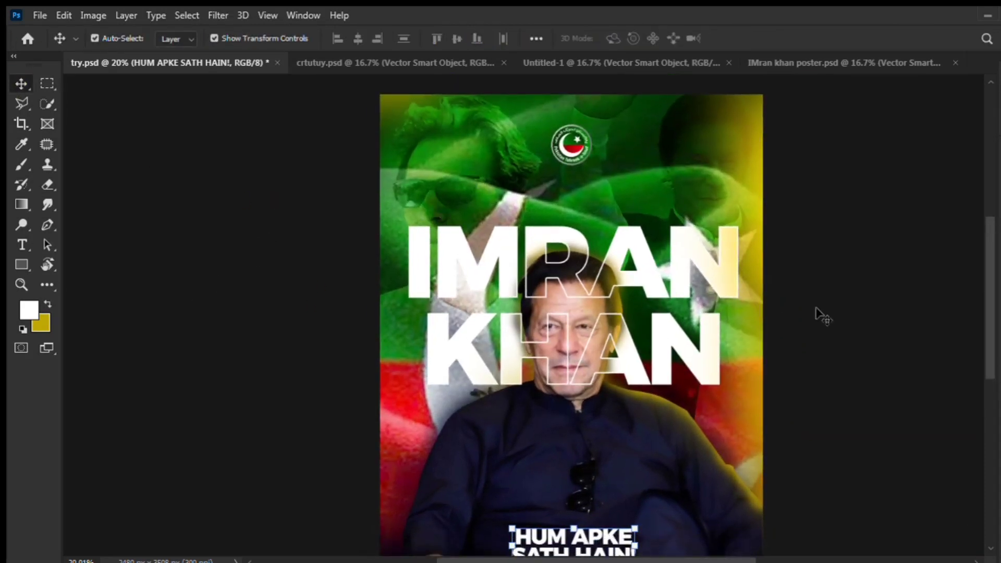
left_click(751, 306)
key("i")
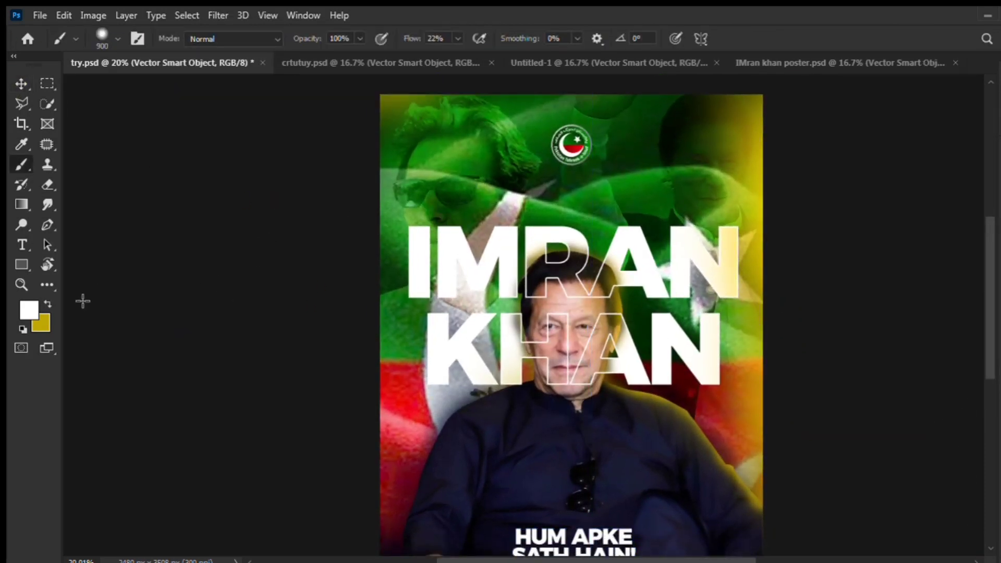
left_click(716, 115)
mouse_move(420, 127)
left_mouse_down()
mouse_move(588, 103)
mouse_move(628, 142)
mouse_move(394, 221)
mouse_move(387, 293)
left_mouse_up()
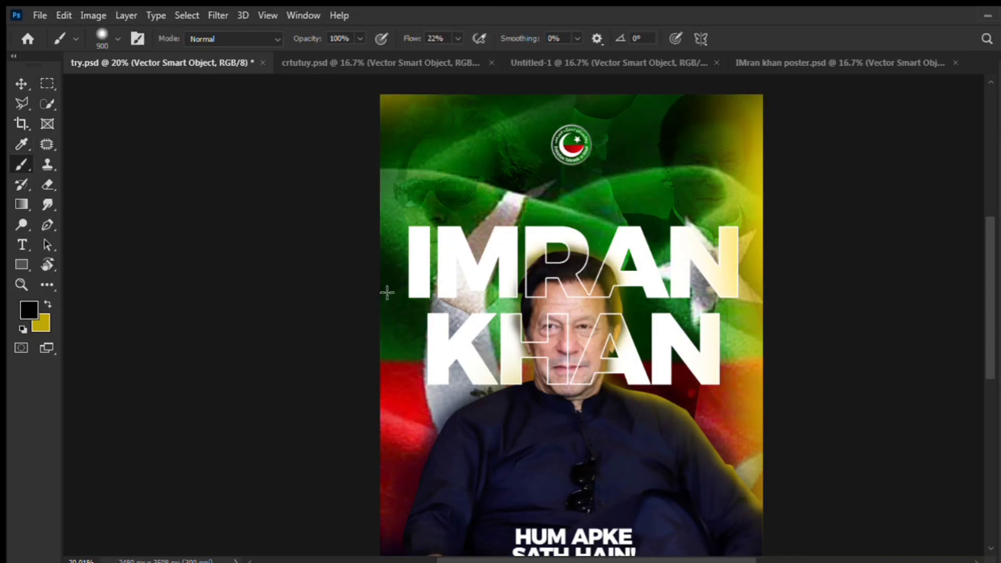
mouse_move(436, 195)
left_mouse_down()
mouse_move(389, 201)
mouse_move(454, 284)
left_mouse_up()
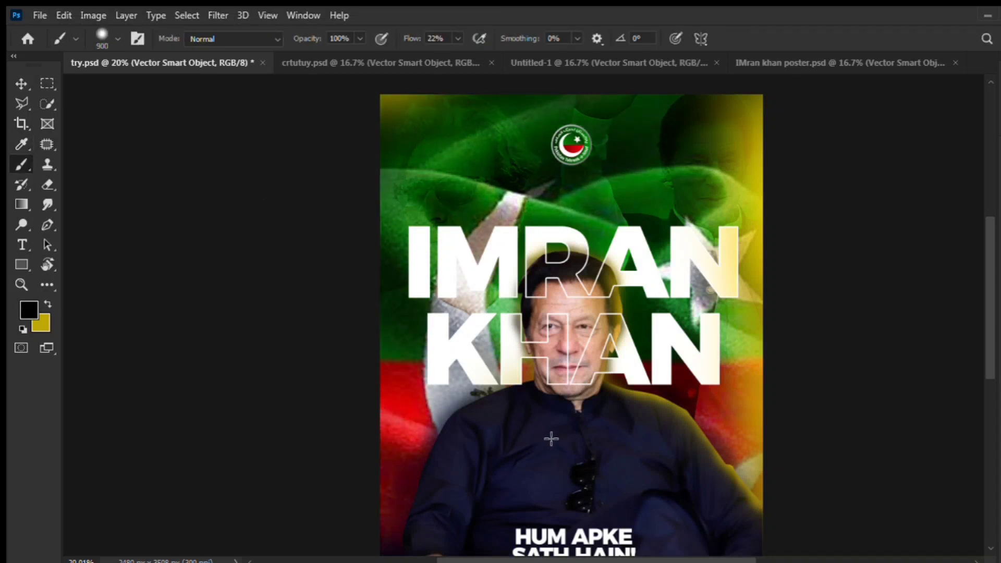
mouse_move(551, 439)
left_mouse_down()
mouse_move(393, 510)
mouse_move(656, 435)
left_mouse_up()
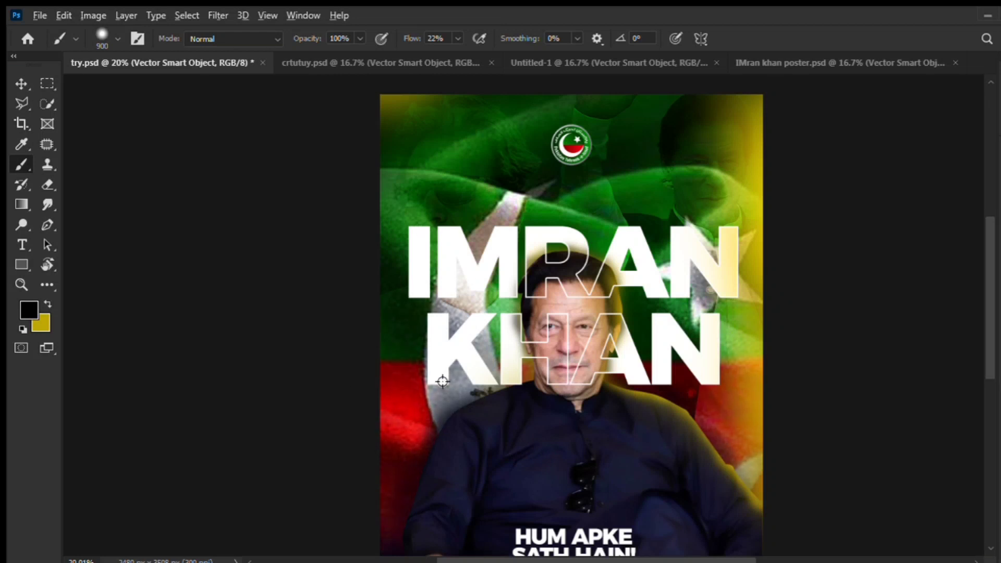
left_click_drag(699, 512, 641, 473)
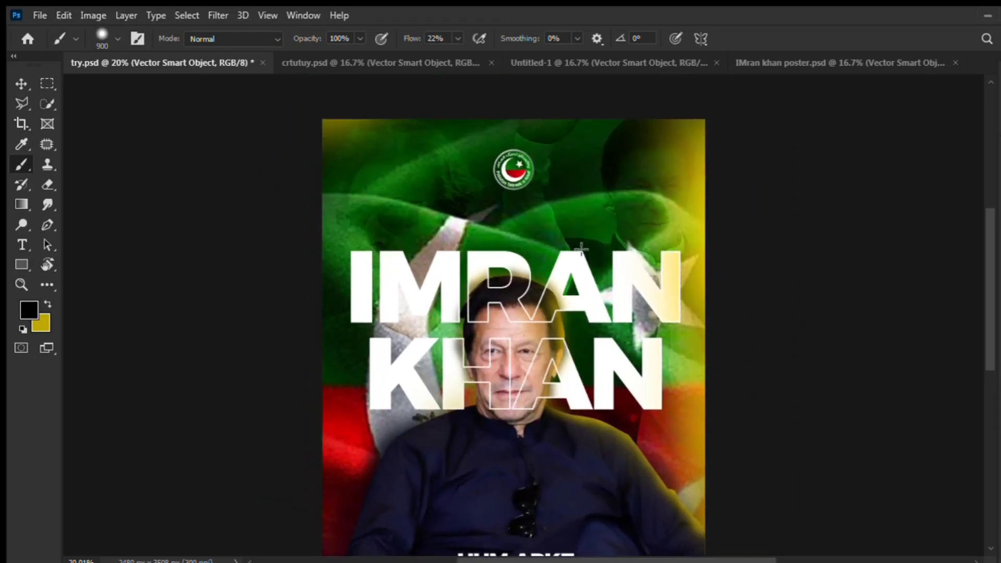
left_click(579, 174)
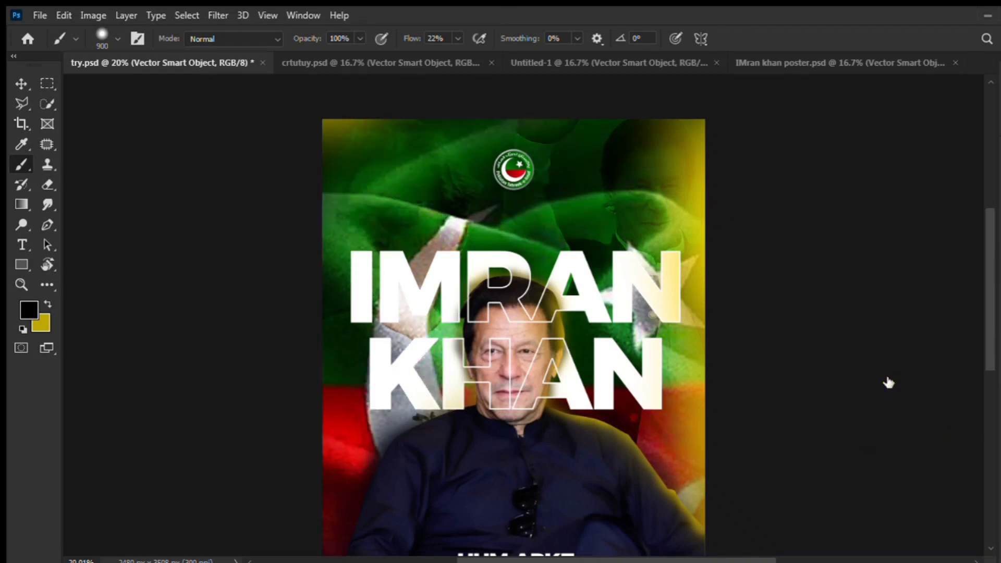
Fit the poster to the window and adjust the IMRAN KHAN layer's blending so the flag's bright areas show through the letters
left_click(22, 84)
key("ctrl+0")
left_click(156, 130)
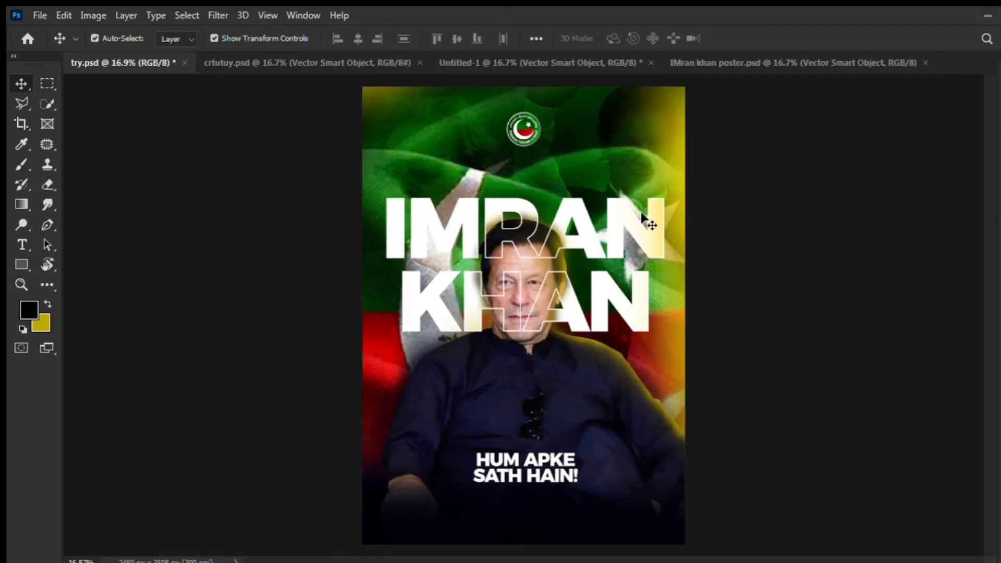
left_click(652, 232)
key("ctrl+")
key("ctrl+")
key("ctrl+h")
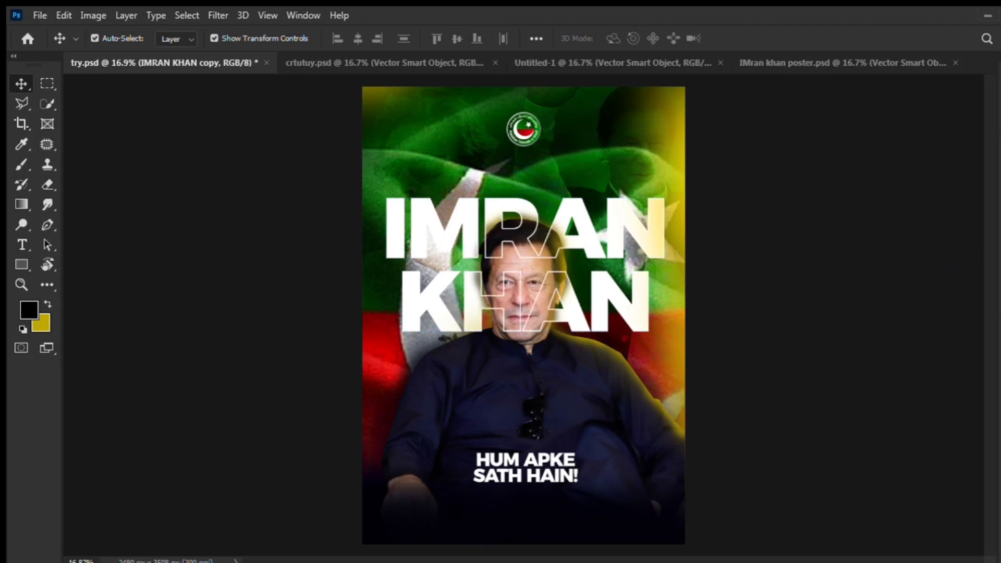
left_click(970, 377)
key("h")
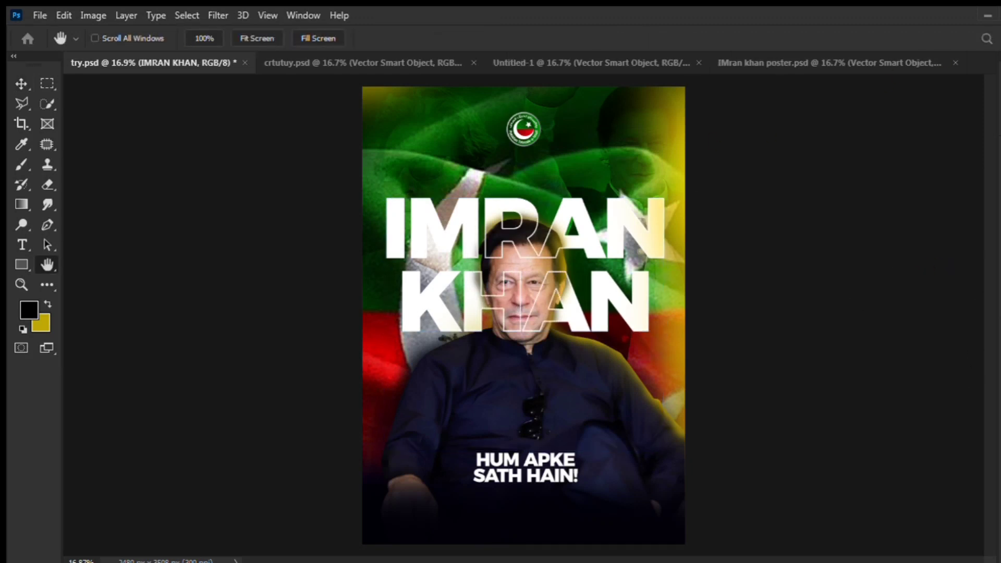
left_click_drag(1000, 363, 973, 351)
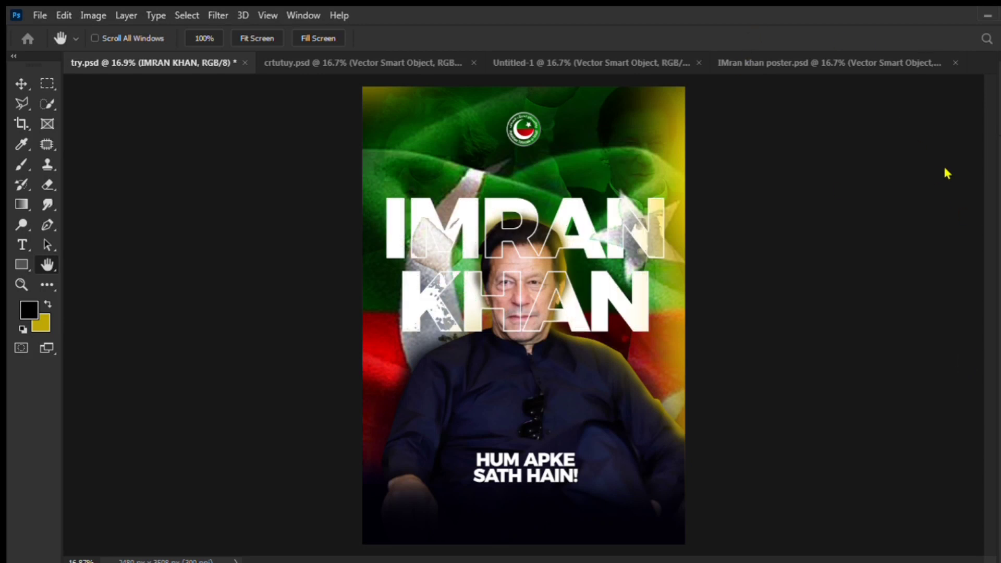
Undo the trial black strokes on the pti-flag layer and darken the flag behind the title's M with one soft black dab
key("v")
left_click(944, 443)
left_click(972, 460)
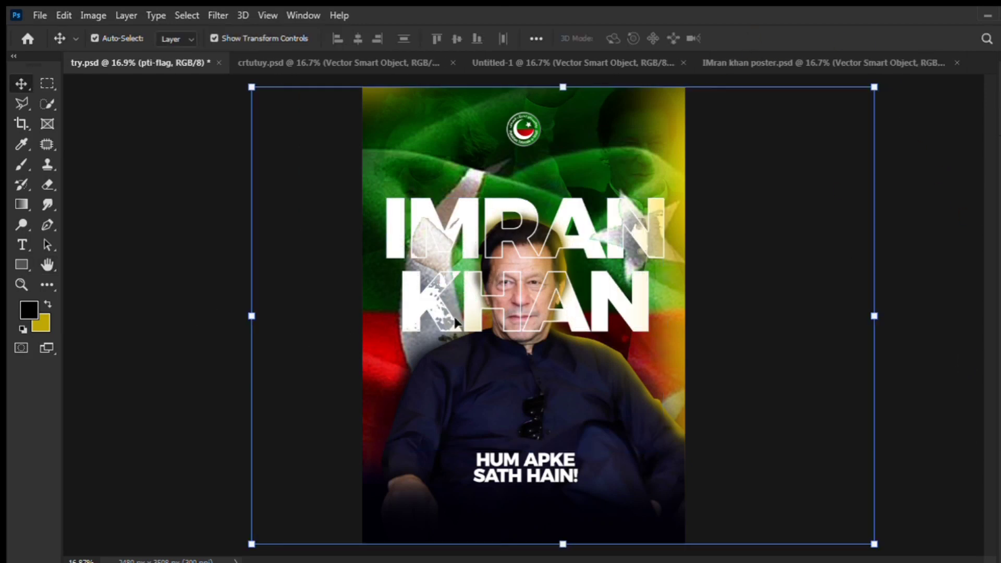
key("b")
left_click_drag(431, 308, 447, 257)
left_click_drag(443, 346, 445, 373)
key("ctrl+z")
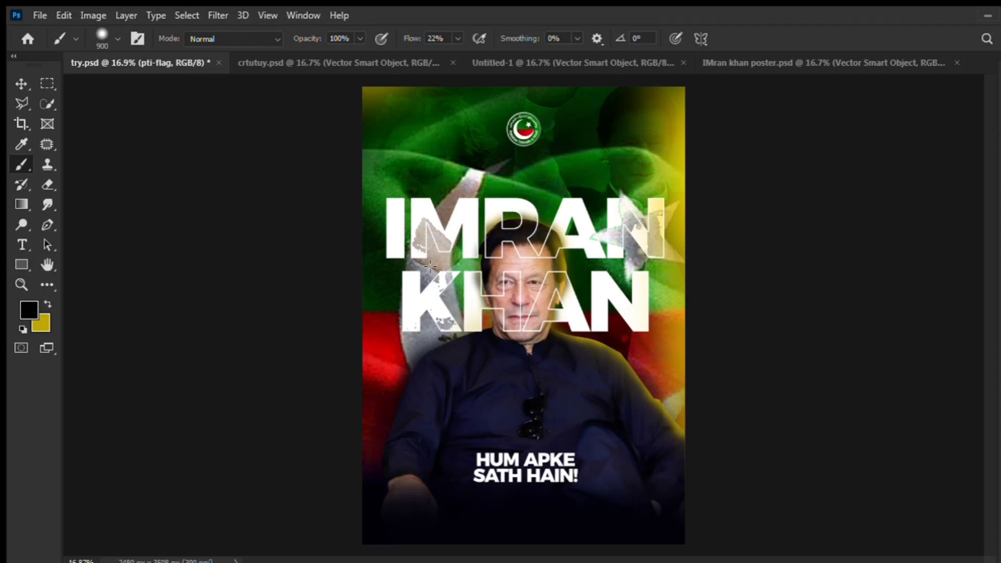
key("ctrl+z")
left_click(442, 247)
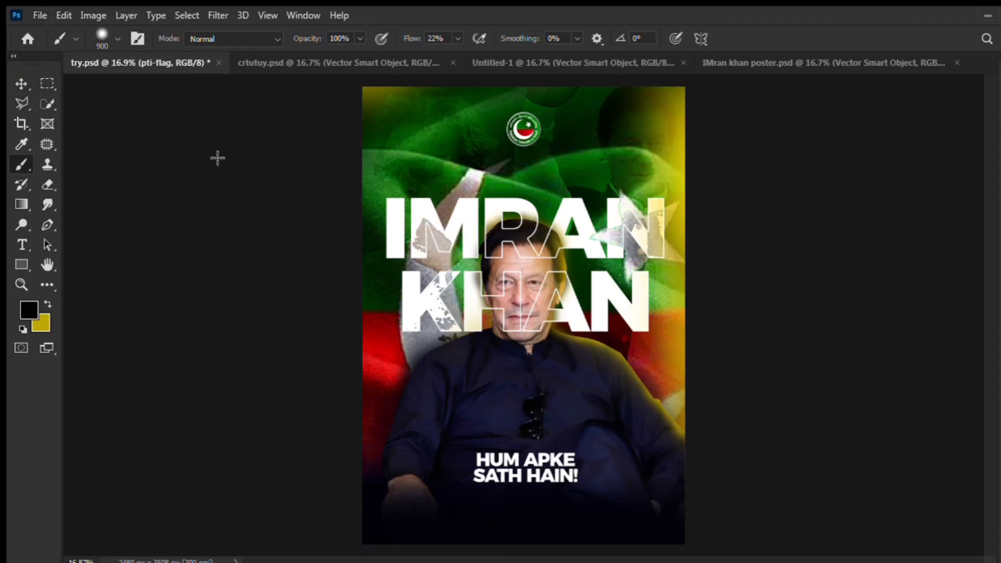
left_click(20, 84)
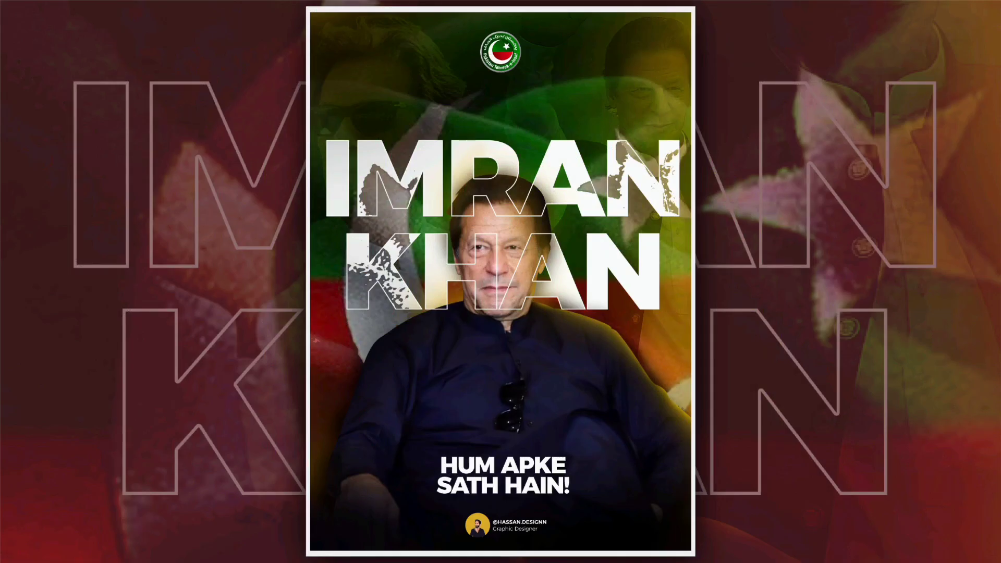